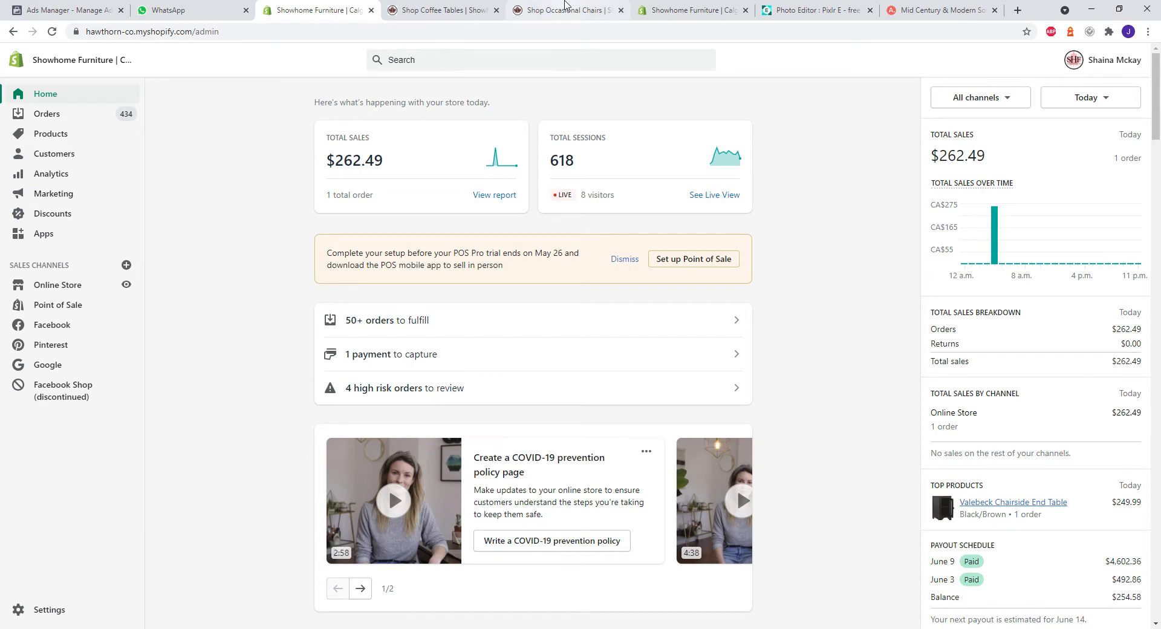
# Step: Open the Olympus V Accent Chair product page from the Shop Occasional Chairs collection in a separate tab
pyautogui.click(562, 9)
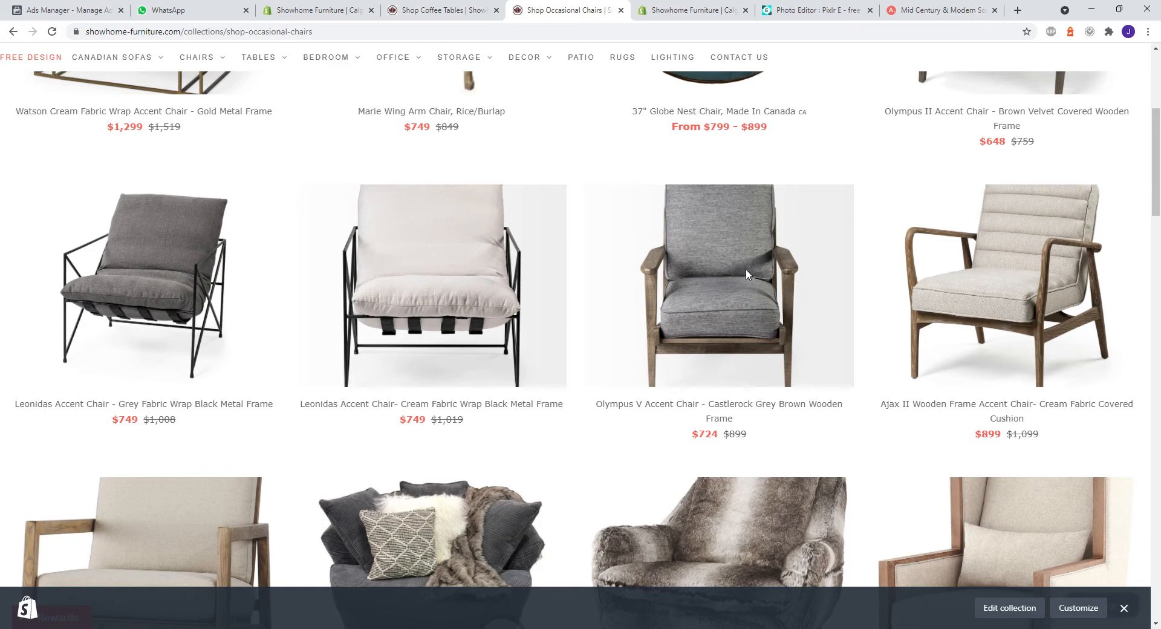
pyautogui.middleClick(746, 273)
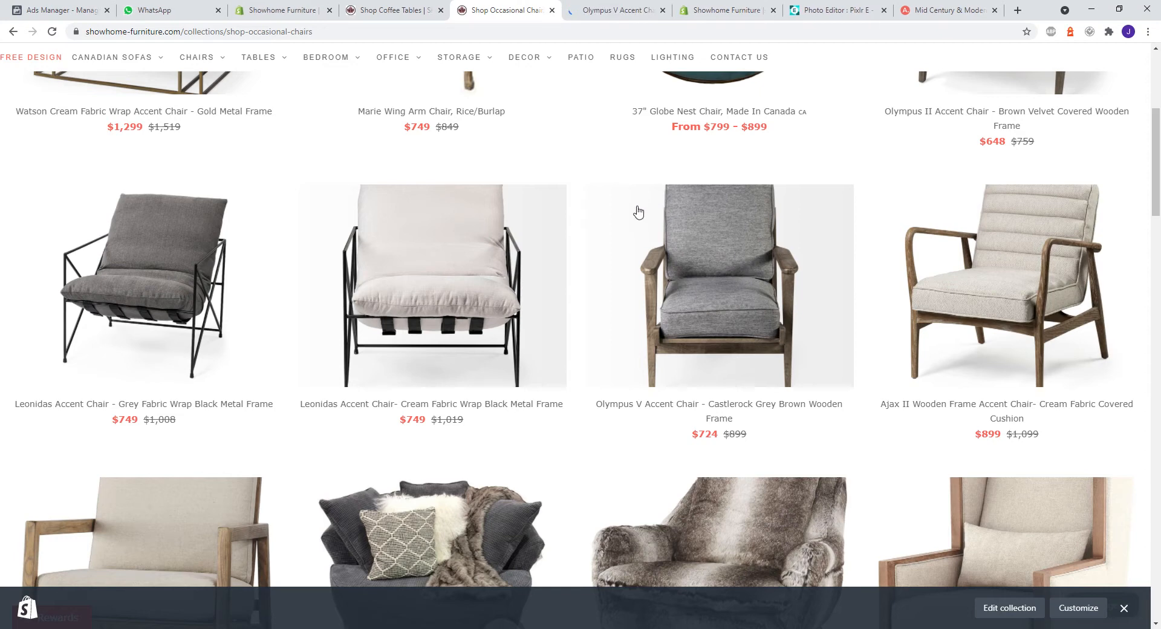
pyautogui.hotkey('ctrl', 'Tab')
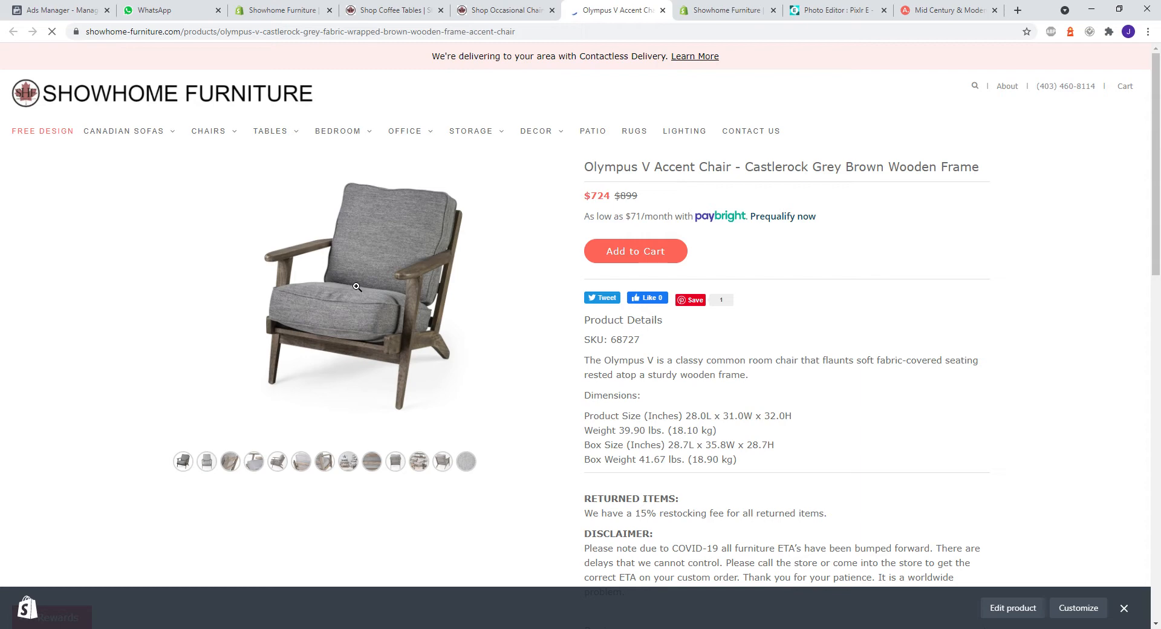
pyautogui.hotkey('ctrl', 'shift', 'Tab')
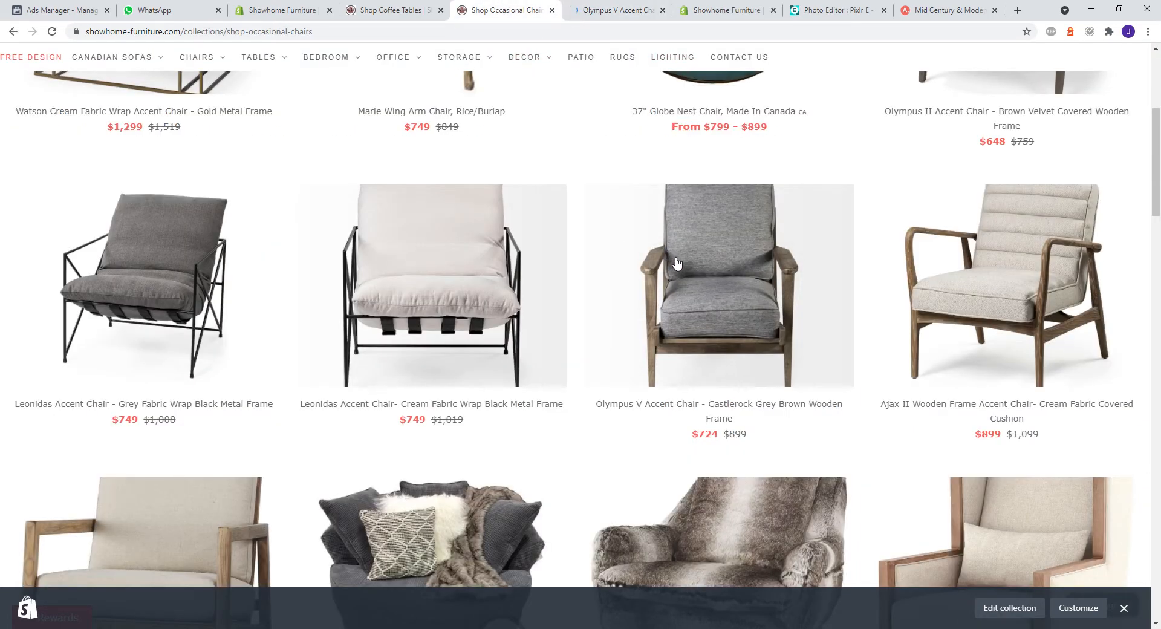
pyautogui.hotkey('ctrl', 'Tab')
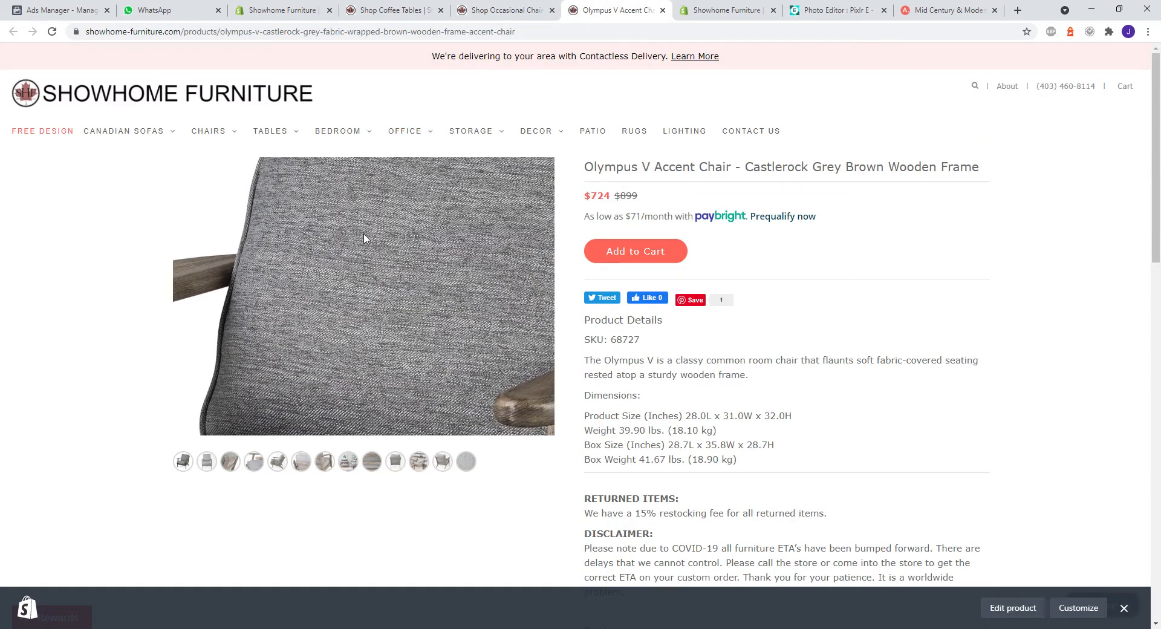
# Step: Open the chair's angled and front-view product photos at full size in their own tabs and check them
pyautogui.middleClick(397, 249)
pyautogui.click(211, 463)
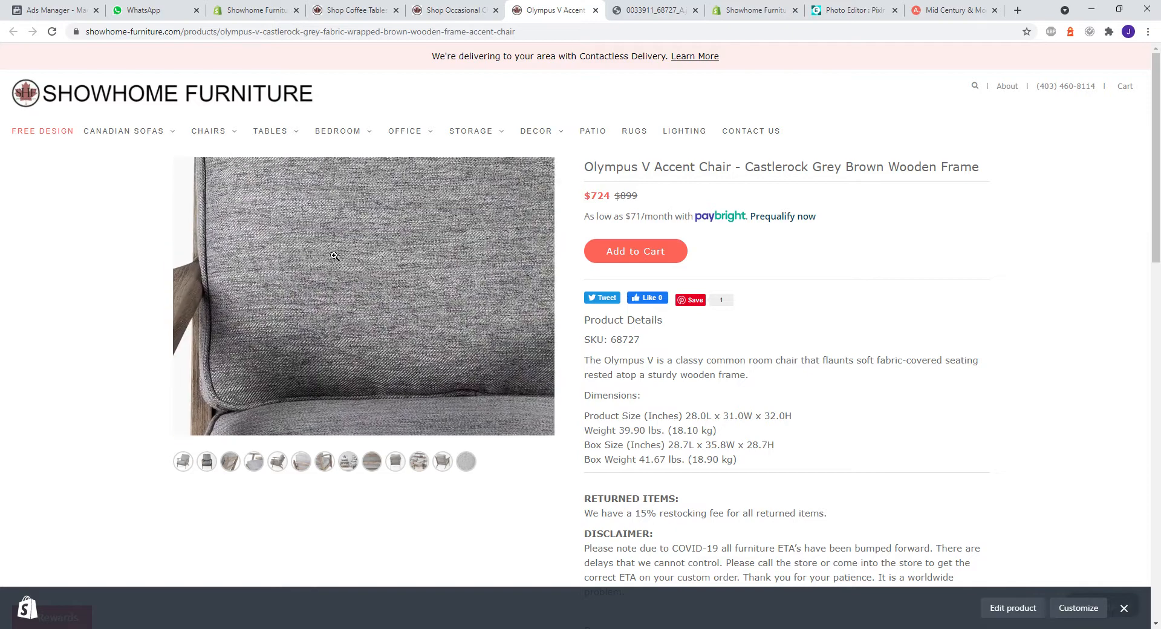
pyautogui.middleClick(339, 255)
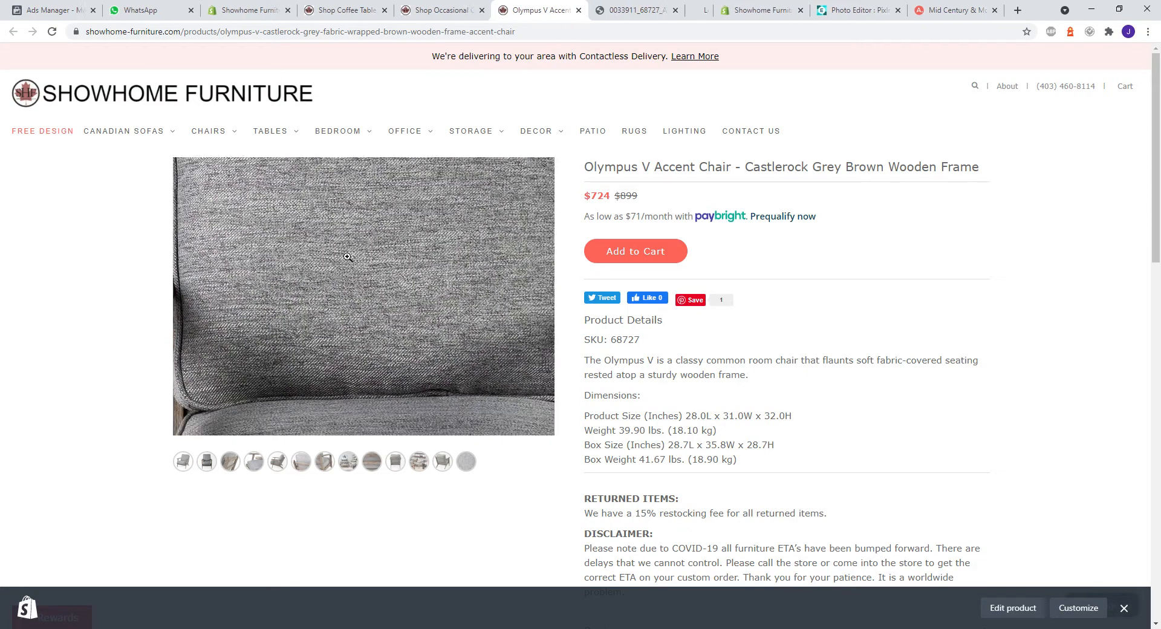
pyautogui.click(616, 8)
pyautogui.click(701, 9)
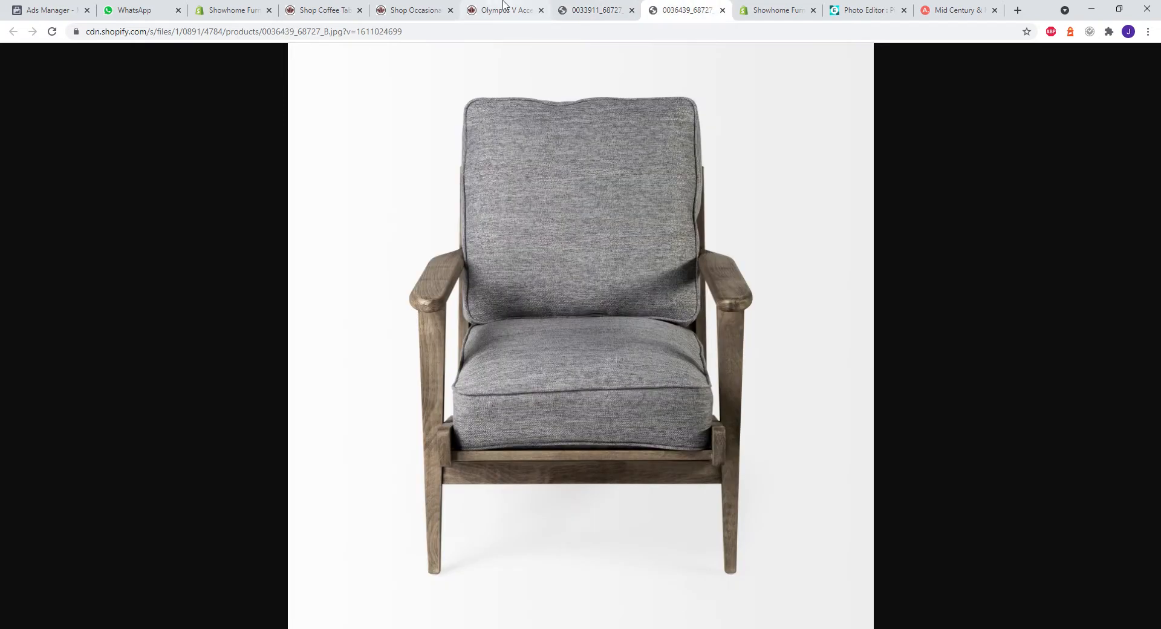
pyautogui.click(582, 9)
pyautogui.click(689, 8)
pyautogui.click(501, 9)
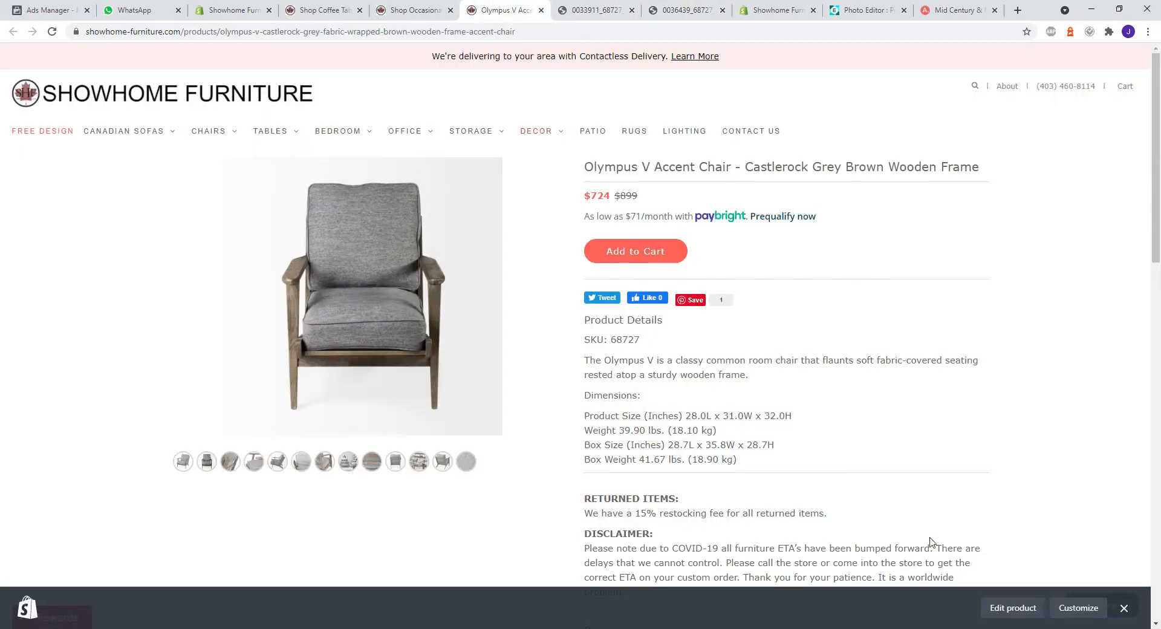
# Step: Open the chair's product record for editing in Shopify and place the Pixlr photo editor tab beside the image tabs
pyautogui.click(1015, 608)
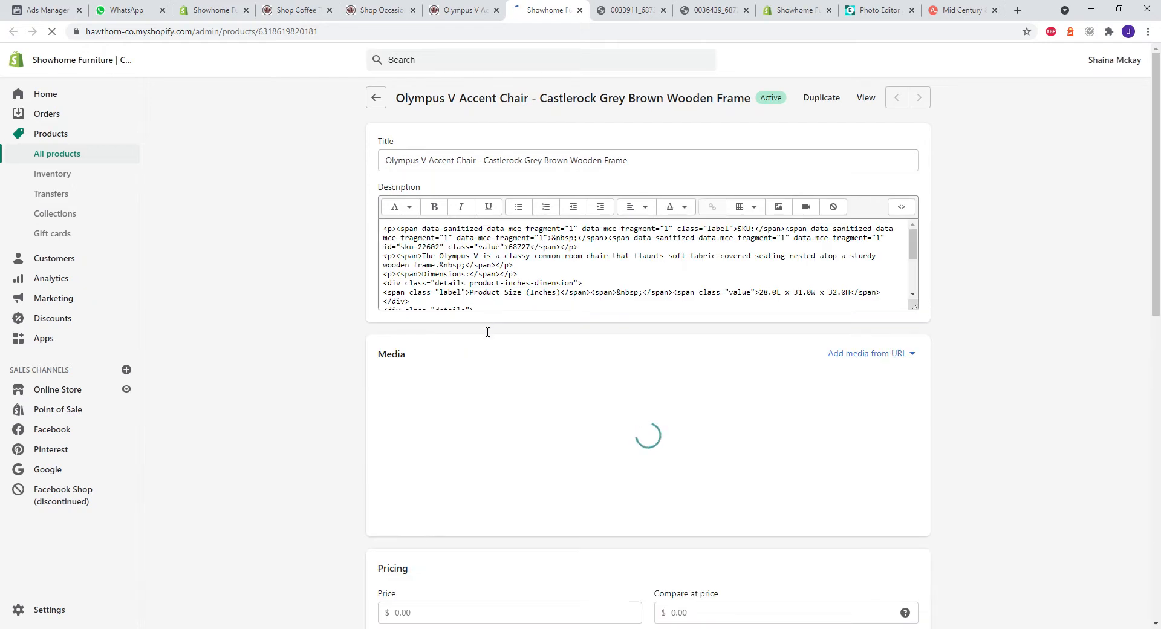
pyautogui.scroll(-2, 292, 406)
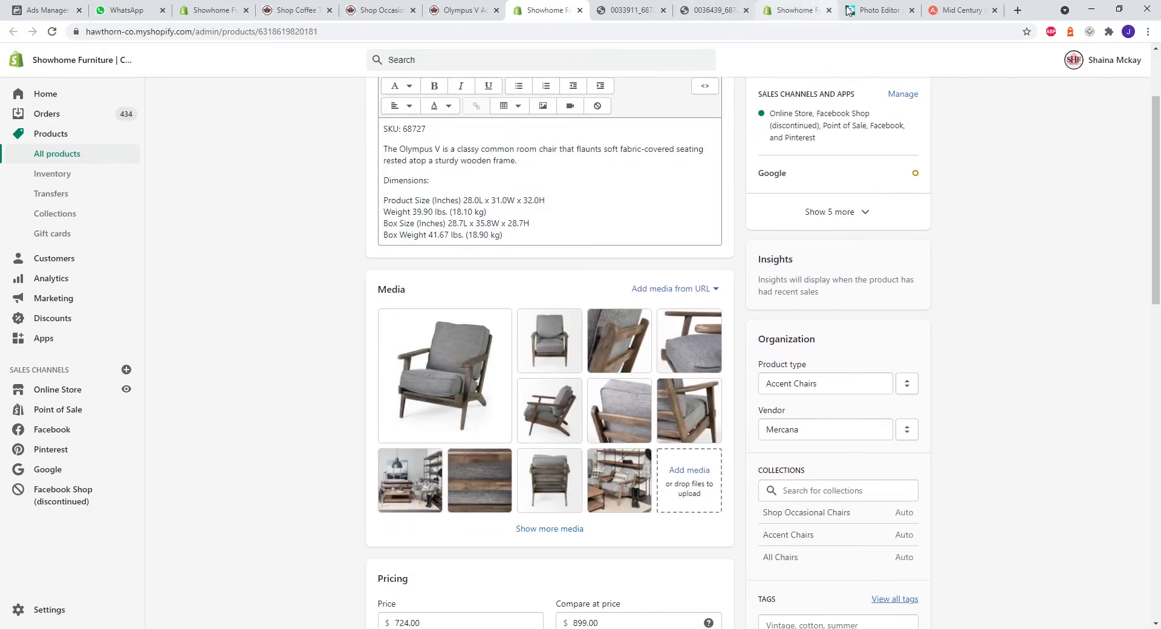
pyautogui.moveTo(875, 8); pyautogui.dragTo(812, 4)
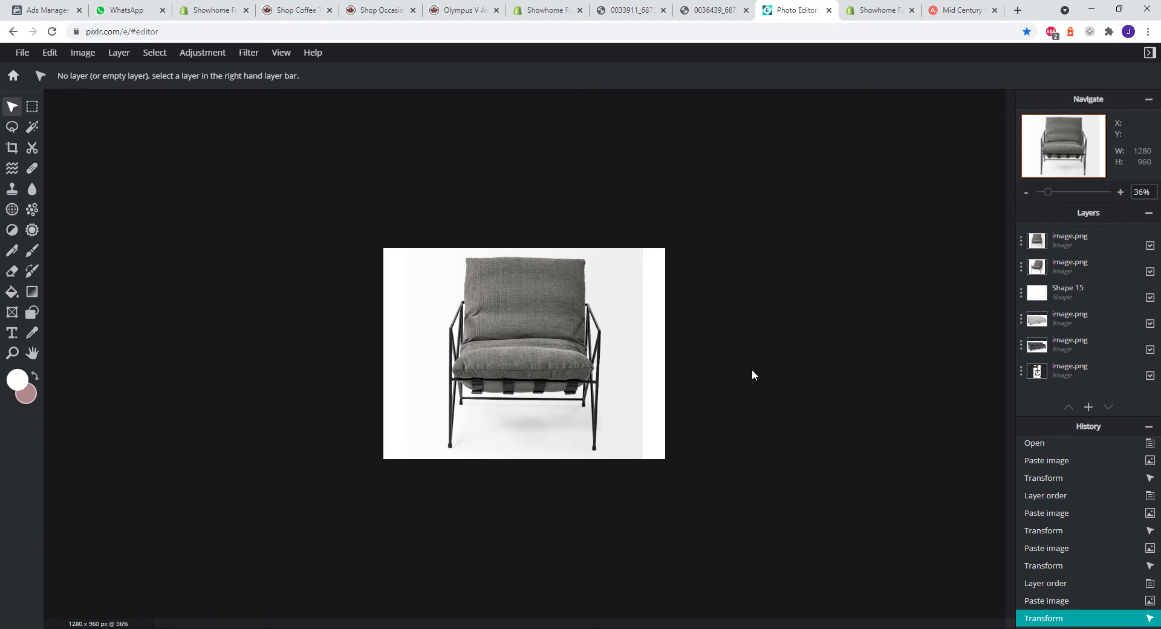
# Step: Set up a new image in Pixlr named Product Resize, 1280 px wide and 960 px high
pyautogui.click(1083, 296)
pyautogui.click(824, 314)
pyautogui.click(13, 75)
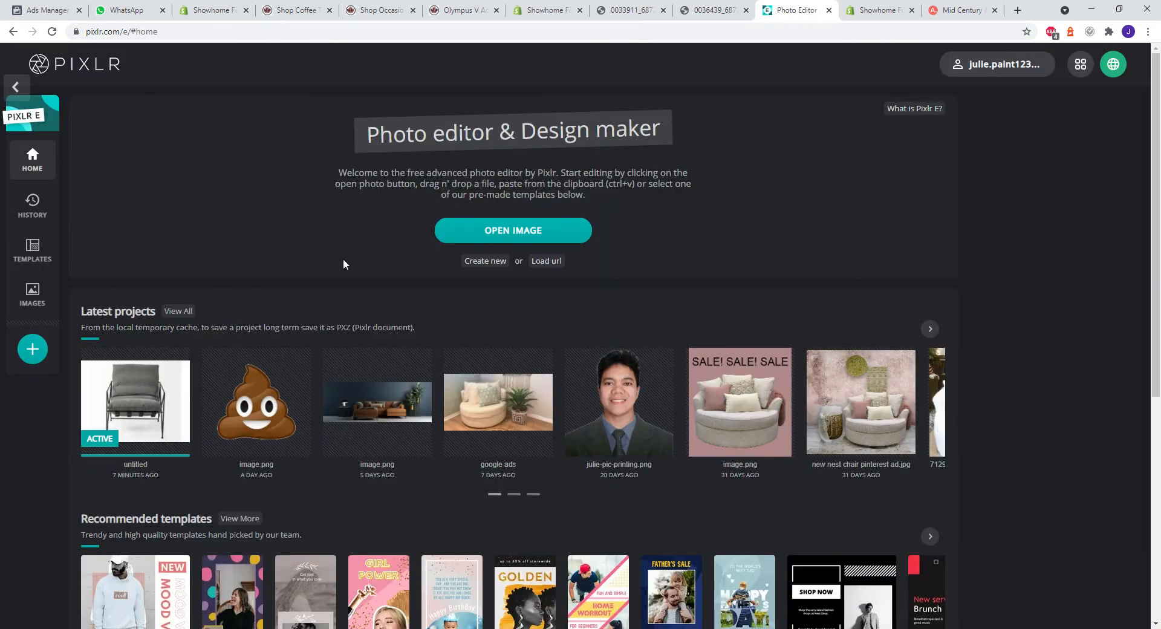
pyautogui.click(484, 264)
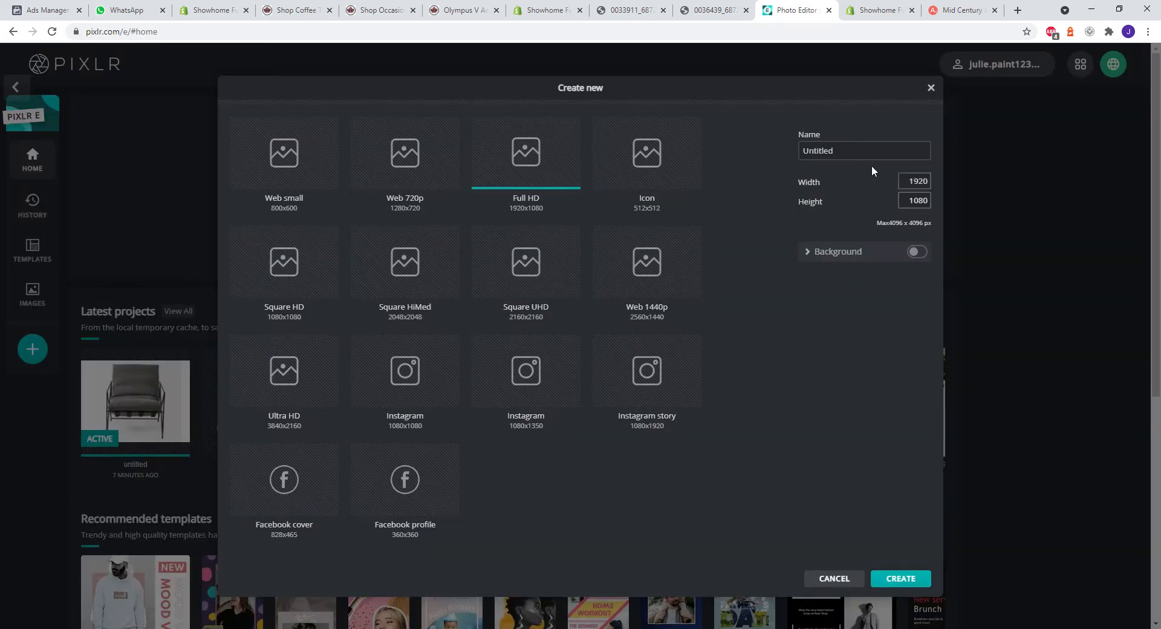
pyautogui.doubleClick(911, 183)
pyautogui.write('1280')
pyautogui.press('Tab')
pyautogui.write('960')
pyautogui.doubleClick(880, 159)
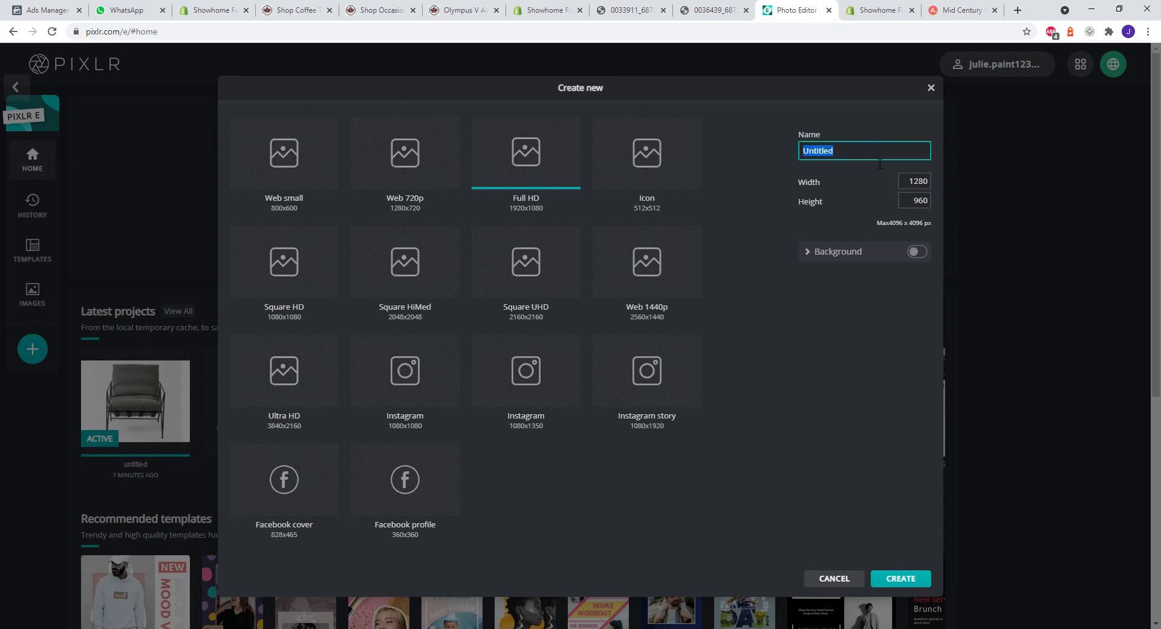
pyautogui.write('Product Resize')
# Step: Enable a white #FFFFFF background for the new image and create it
pyautogui.click(926, 257)
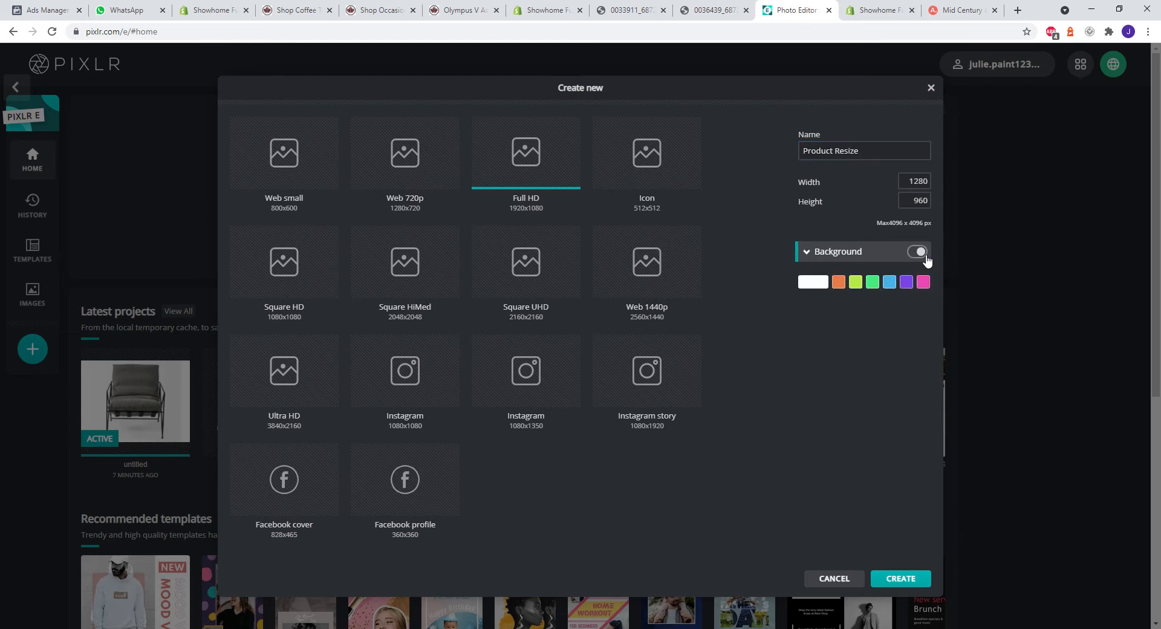
pyautogui.click(819, 282)
pyautogui.moveTo(809, 309); pyautogui.dragTo(780, 283)
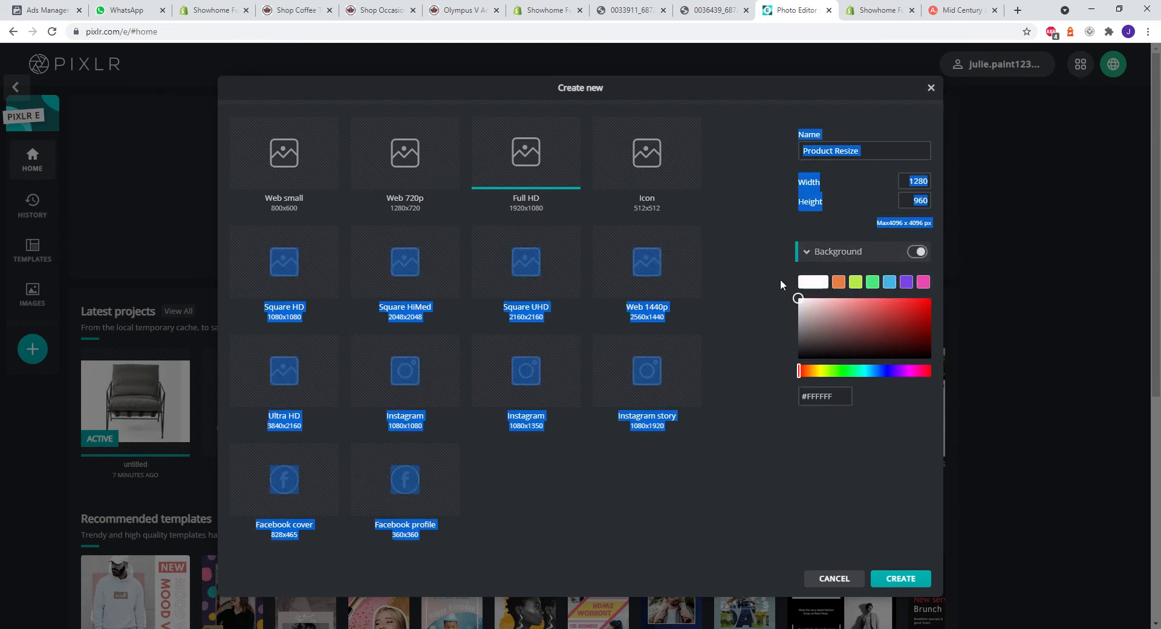
pyautogui.click(761, 241)
pyautogui.click(887, 578)
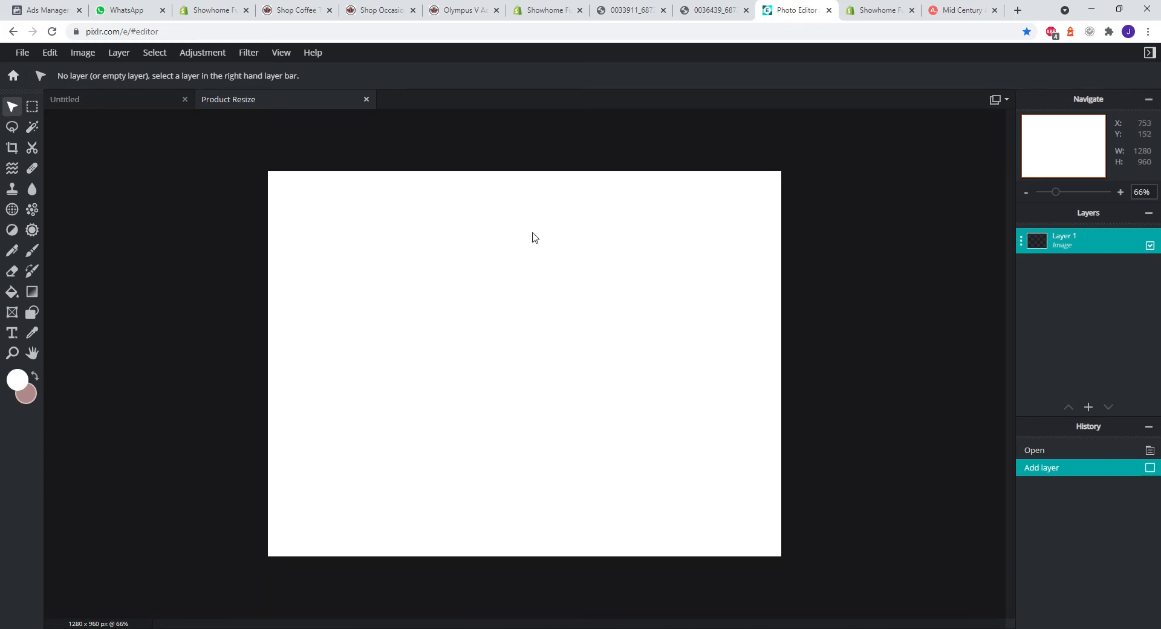
# Step: Add a rectangle shape to the canvas and set its fill to white #FFFFFF
pyautogui.moveTo(1088, 410)
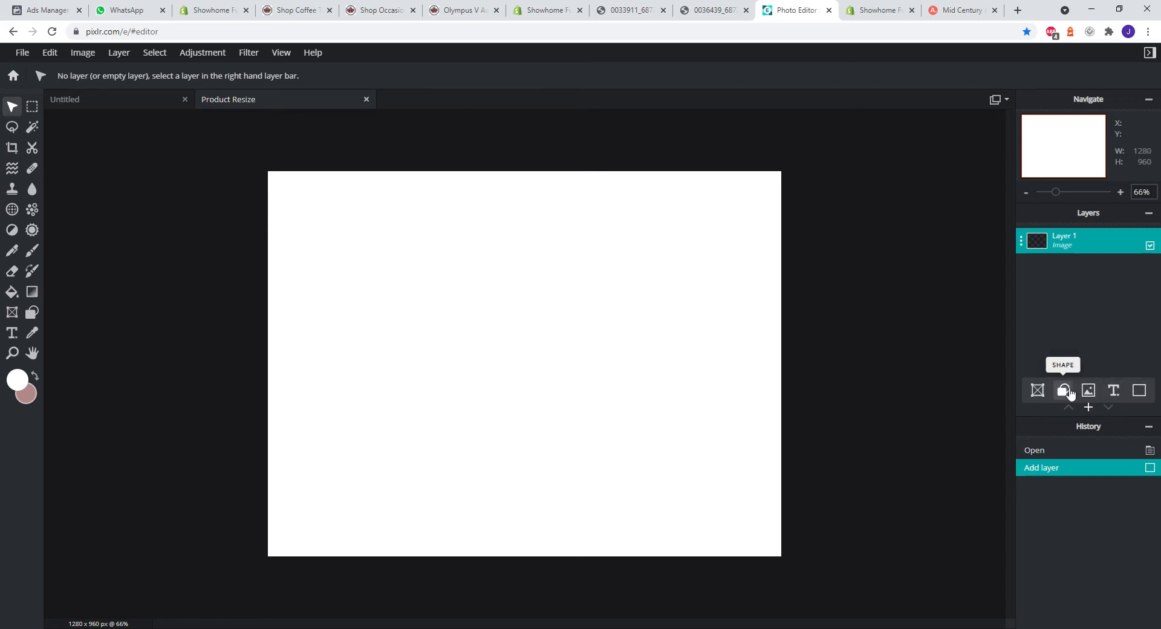
pyautogui.click(1068, 393)
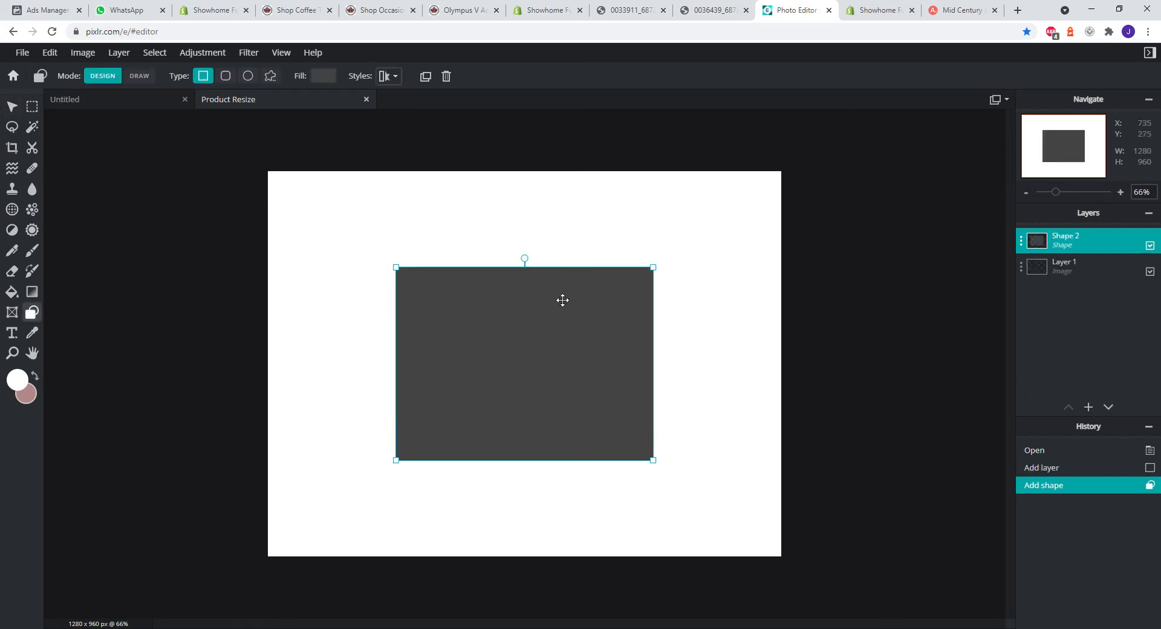
pyautogui.click(324, 75)
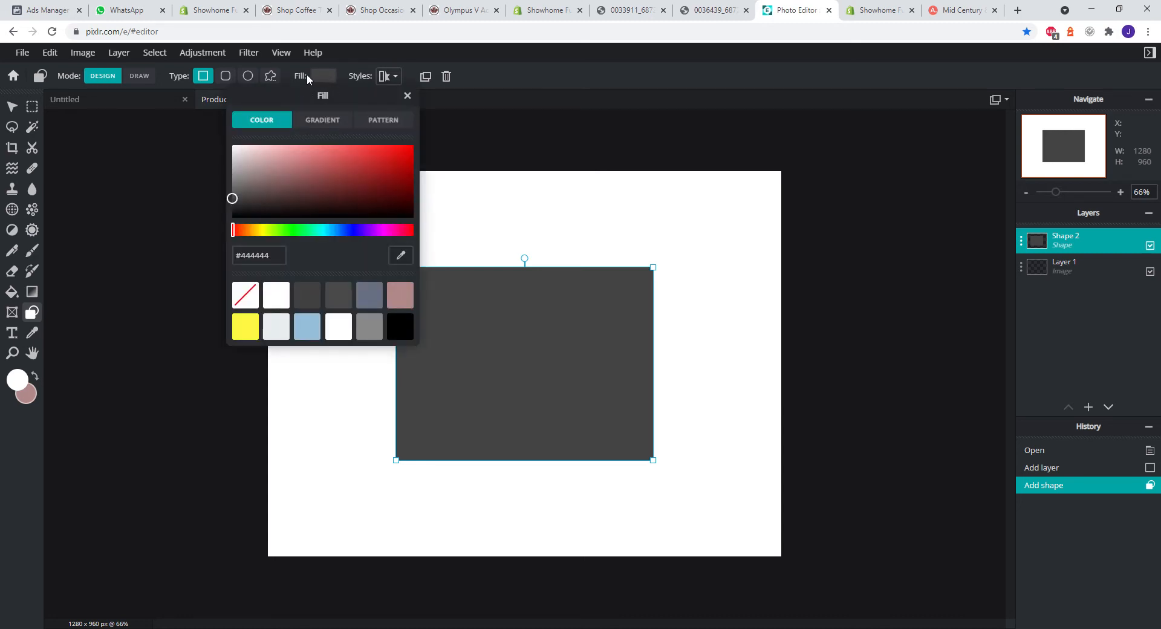
pyautogui.moveTo(249, 152); pyautogui.dragTo(220, 150)
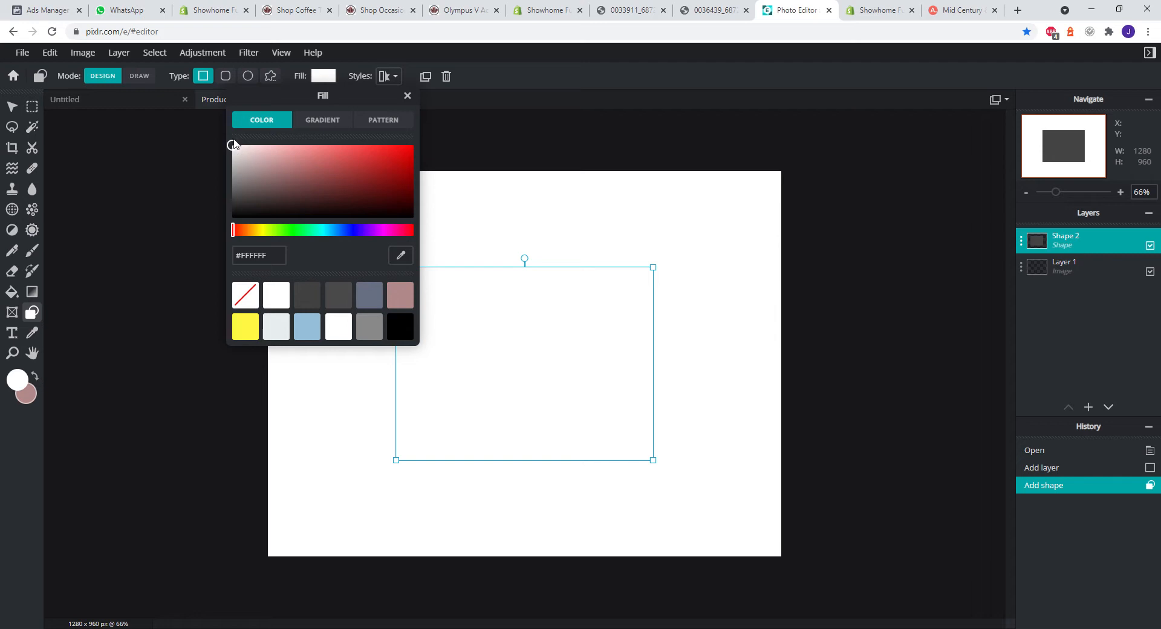
pyautogui.click(480, 139)
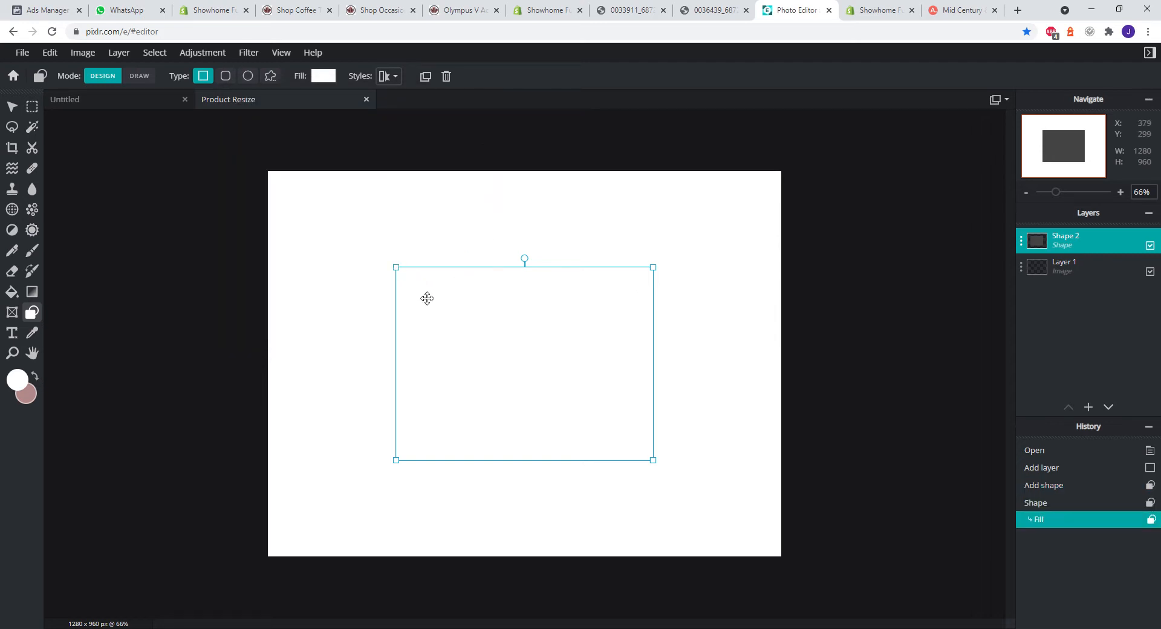
# Step: Stretch the white rectangle at opposite corners until it extends slightly past the whole canvas
pyautogui.moveTo(396, 269); pyautogui.dragTo(264, 171)
pyautogui.moveTo(653, 460); pyautogui.dragTo(786, 561)
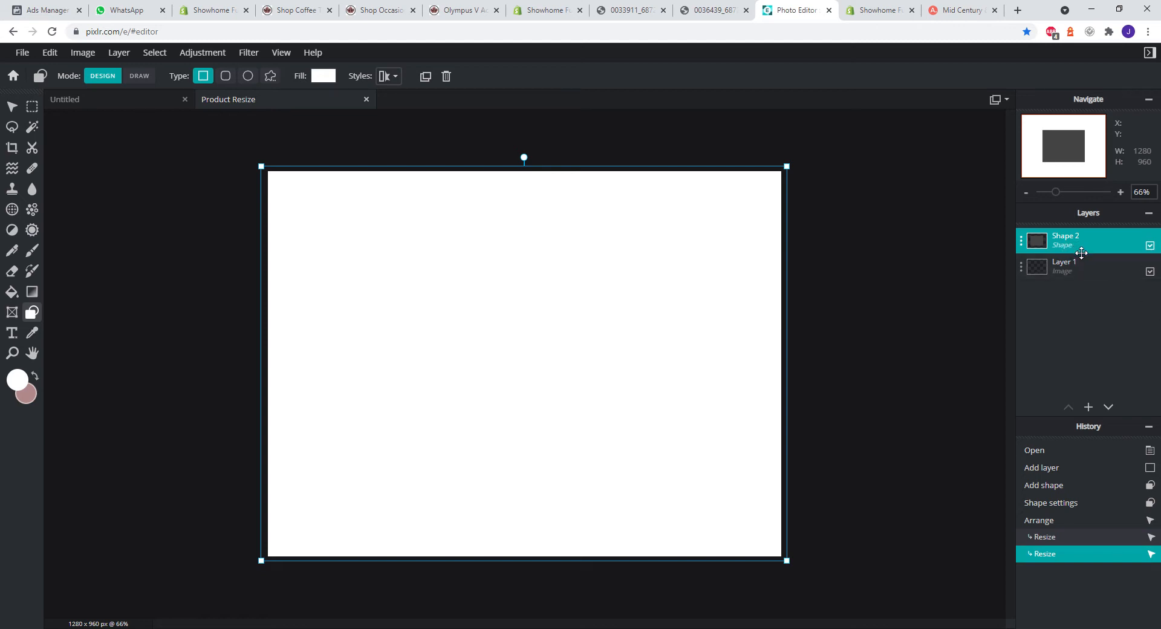
pyautogui.click(1088, 273)
pyautogui.click(1086, 250)
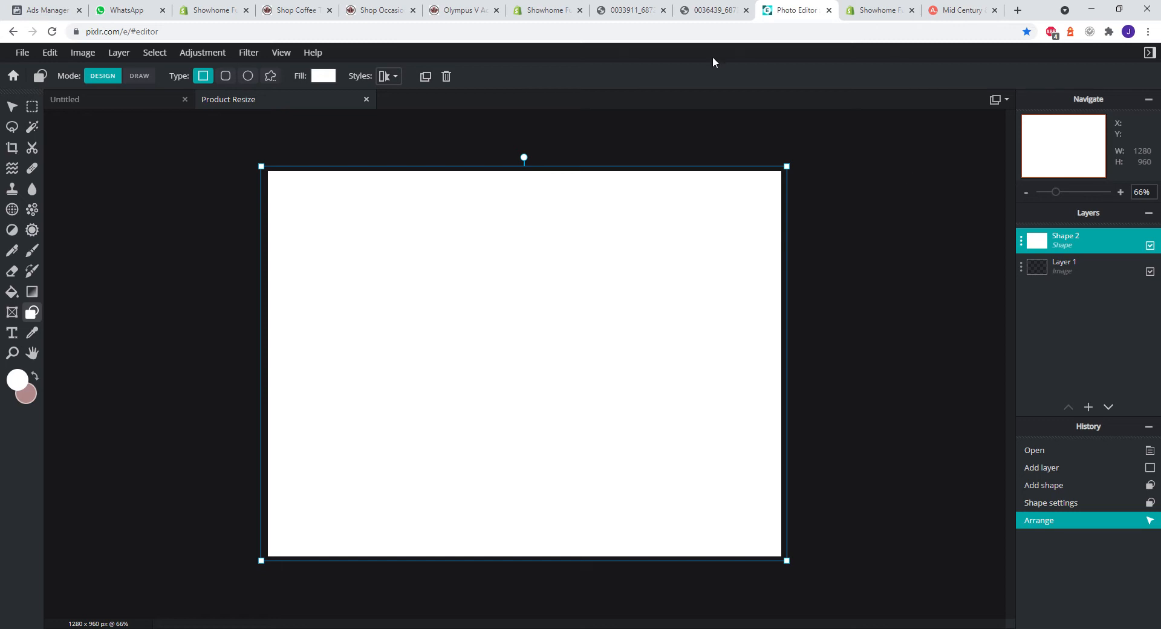
# Step: Copy the angled full-size chair photo and paste it as a layer into the Product Resize image
pyautogui.click(628, 10)
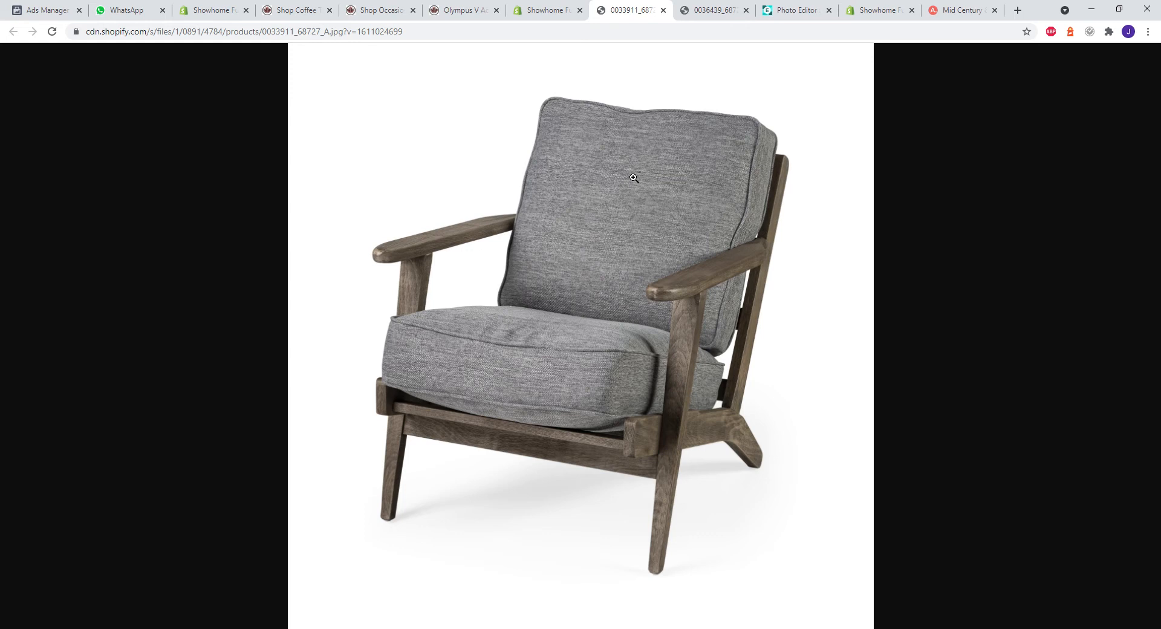
pyautogui.click(784, 10)
pyautogui.click(837, 262)
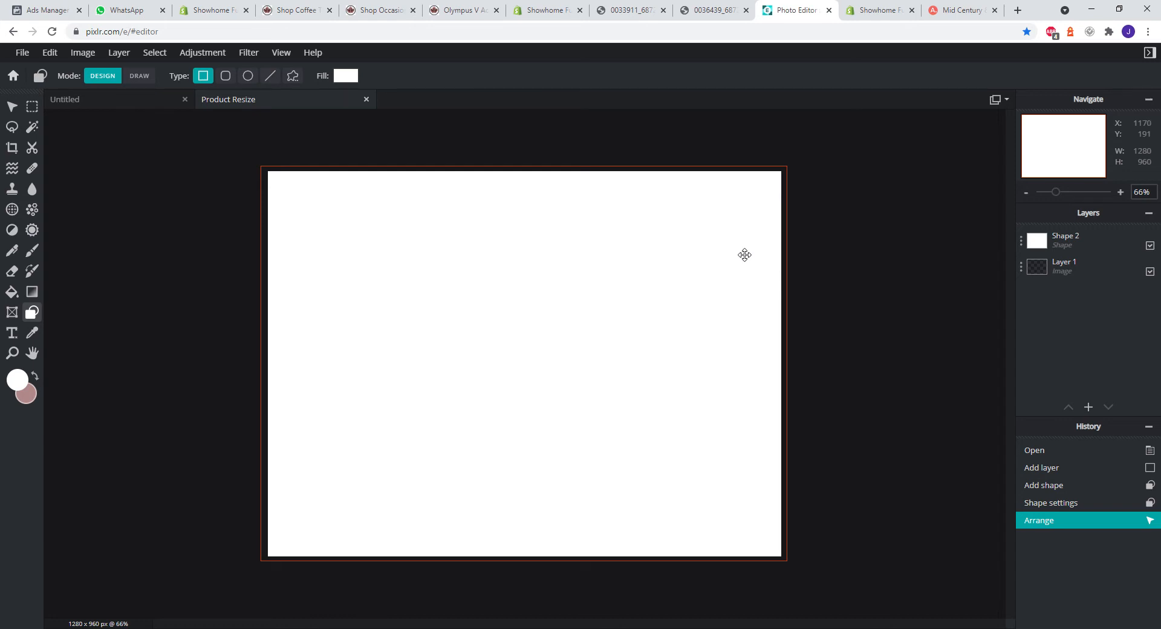
pyautogui.hotkey('ctrl', 'v')
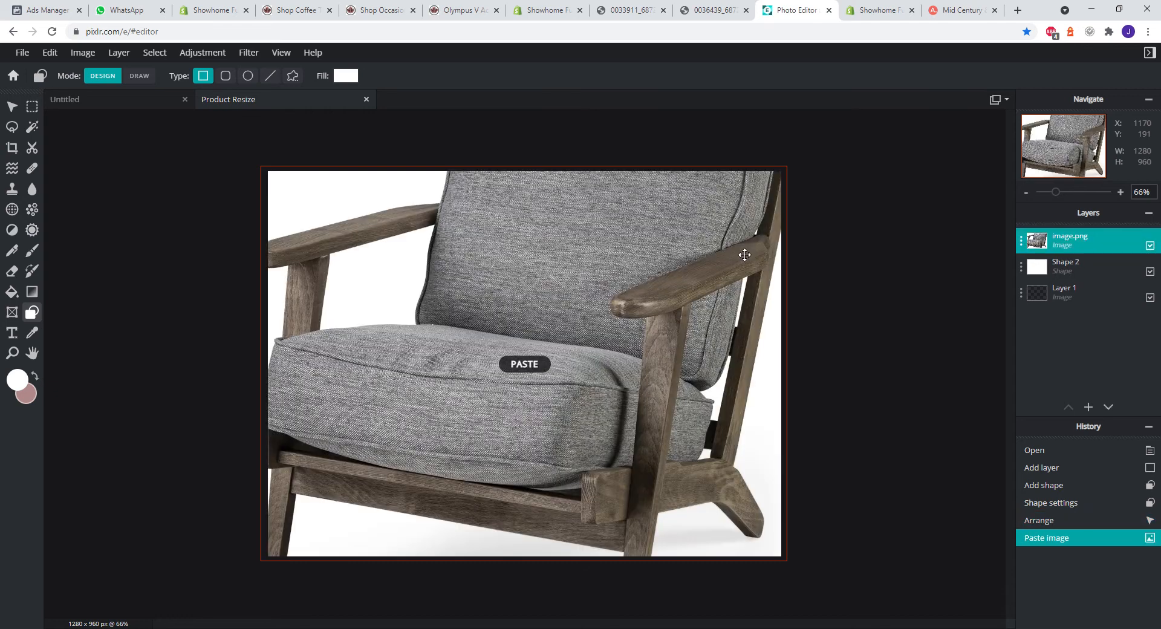
pyautogui.scroll(-2, 574, 304)
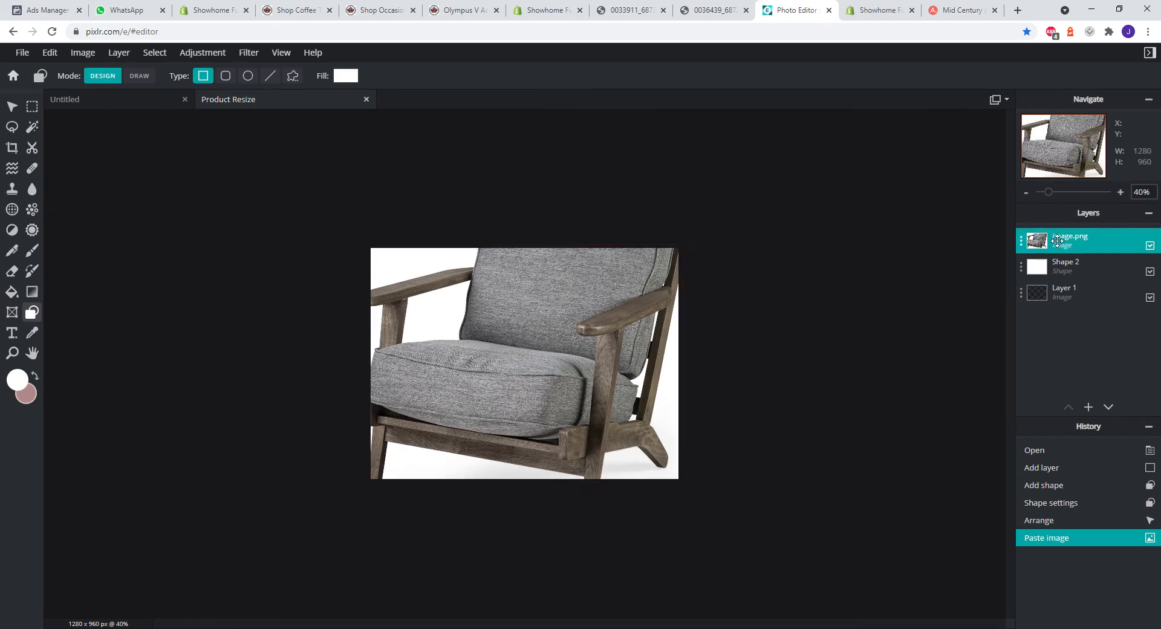
# Step: Scale the pasted chair photo proportionally to about 1103 by 1103 px and centre it on the canvas
pyautogui.click(12, 108)
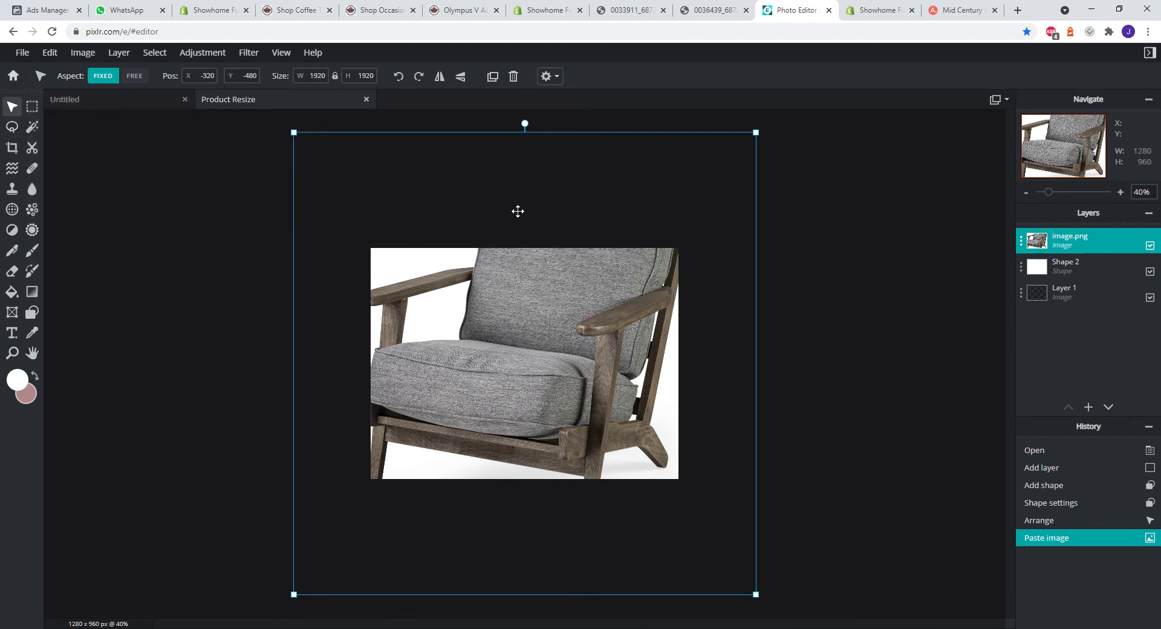
pyautogui.click(363, 78)
pyautogui.moveTo(296, 136); pyautogui.dragTo(385, 234)
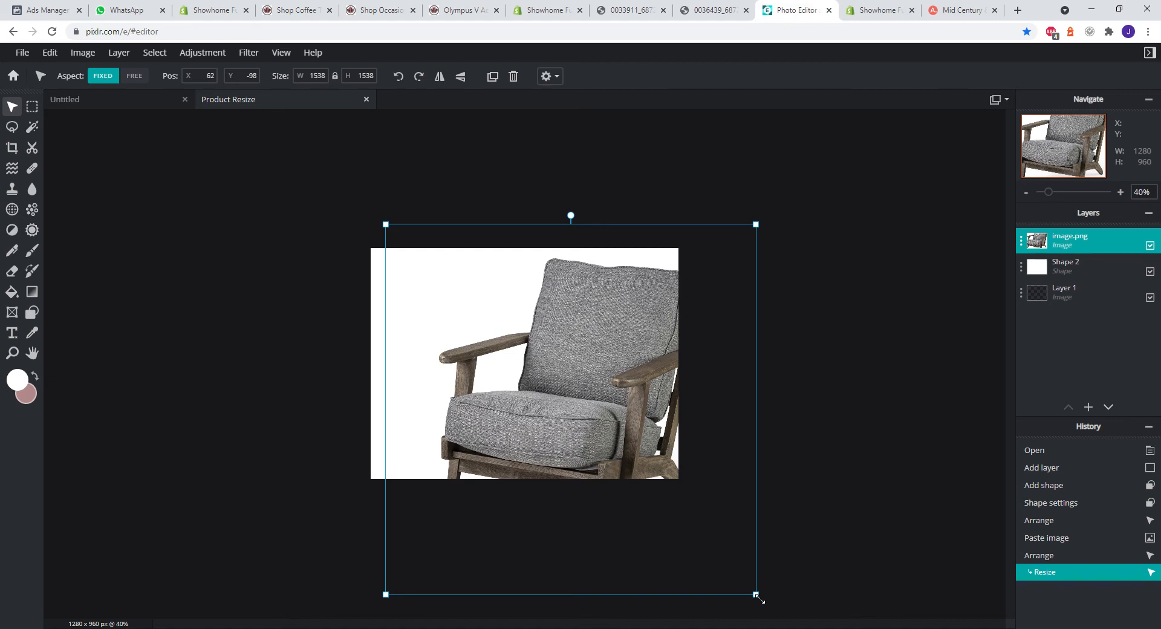
pyautogui.moveTo(759, 598); pyautogui.dragTo(652, 514)
pyautogui.moveTo(537, 321); pyautogui.dragTo(541, 327)
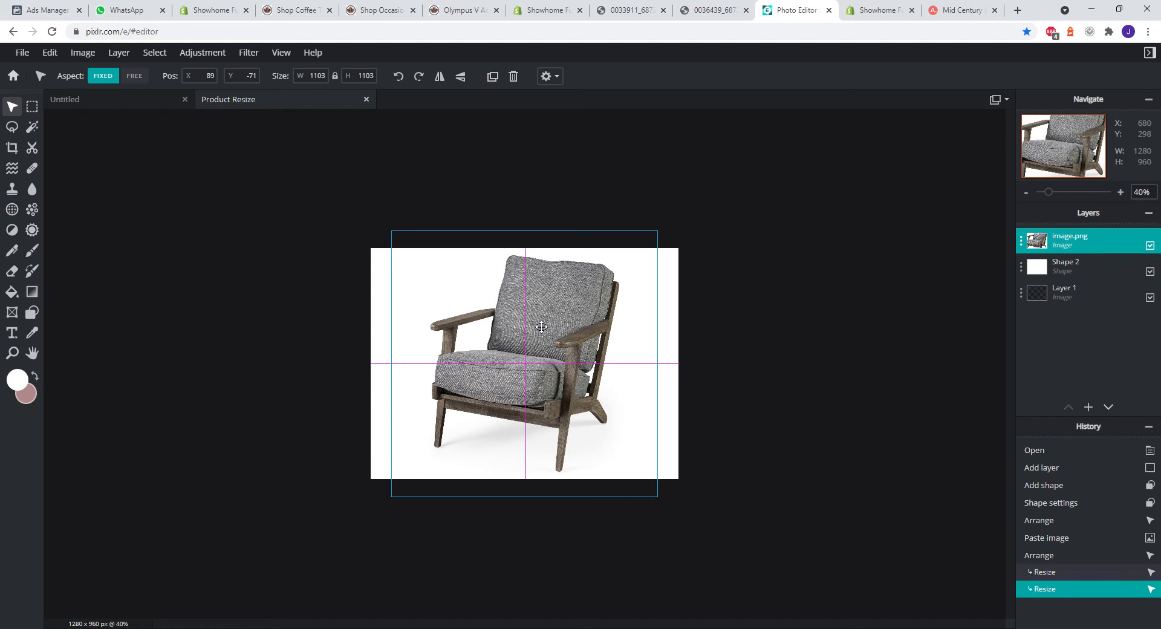
pyautogui.moveTo(541, 327); pyautogui.dragTo(541, 326)
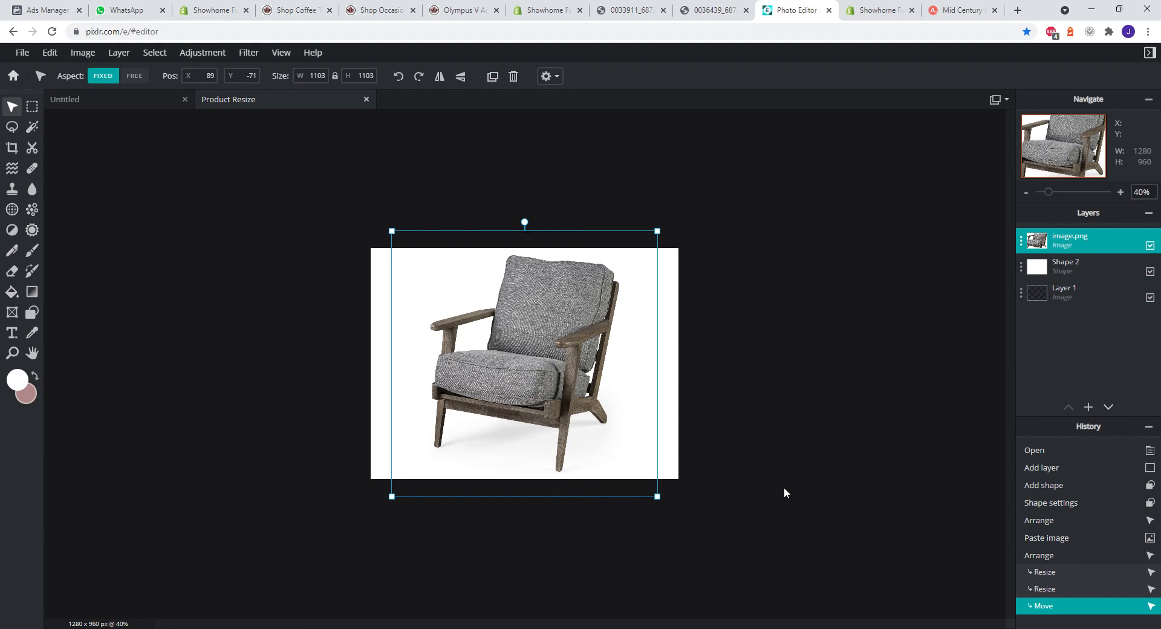
pyautogui.click(779, 436)
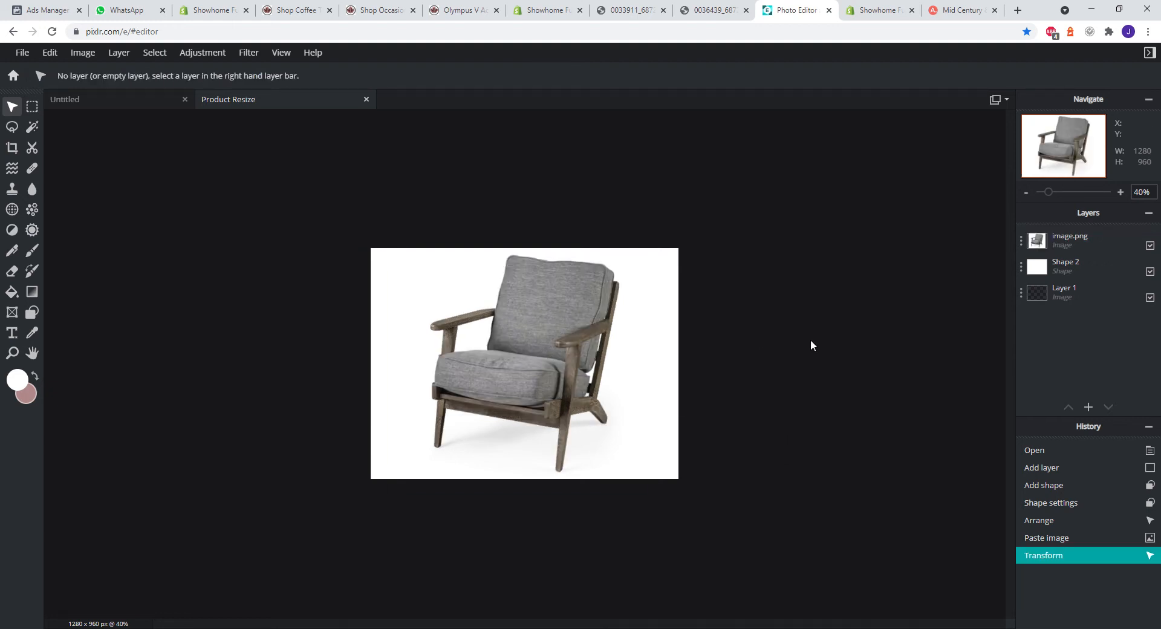
# Step: Download the angled chair image as a high-quality 1280 by 960 JPG, adding Olympus before Product Resize in the file name
pyautogui.hotkey('ctrl', 's')
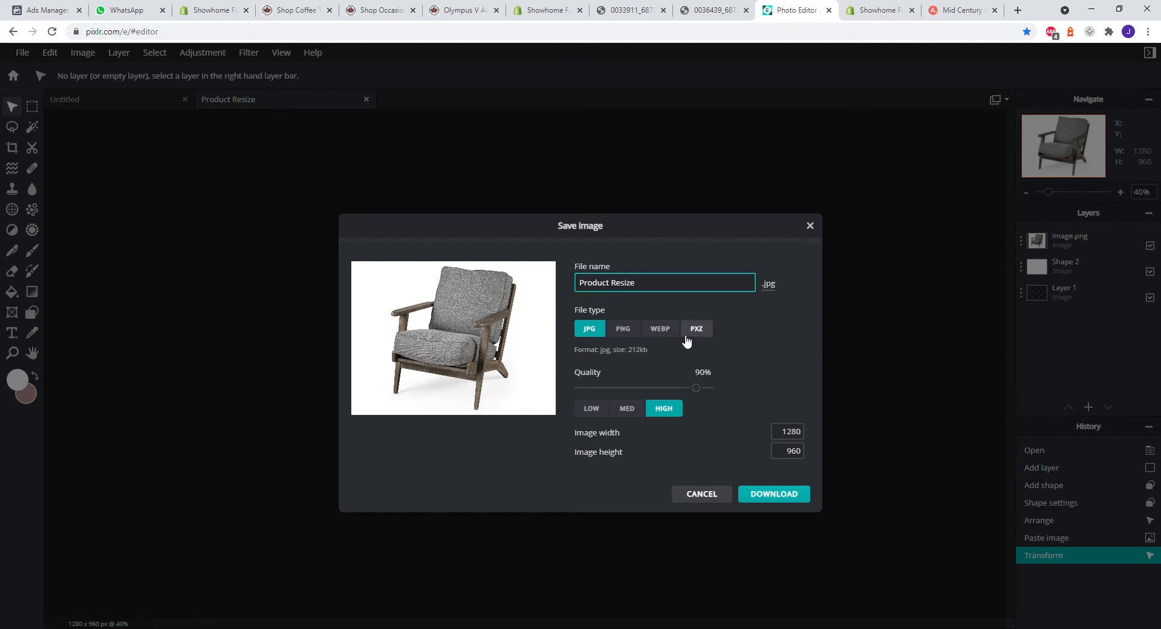
pyautogui.write('Olympus')
pyautogui.click(758, 496)
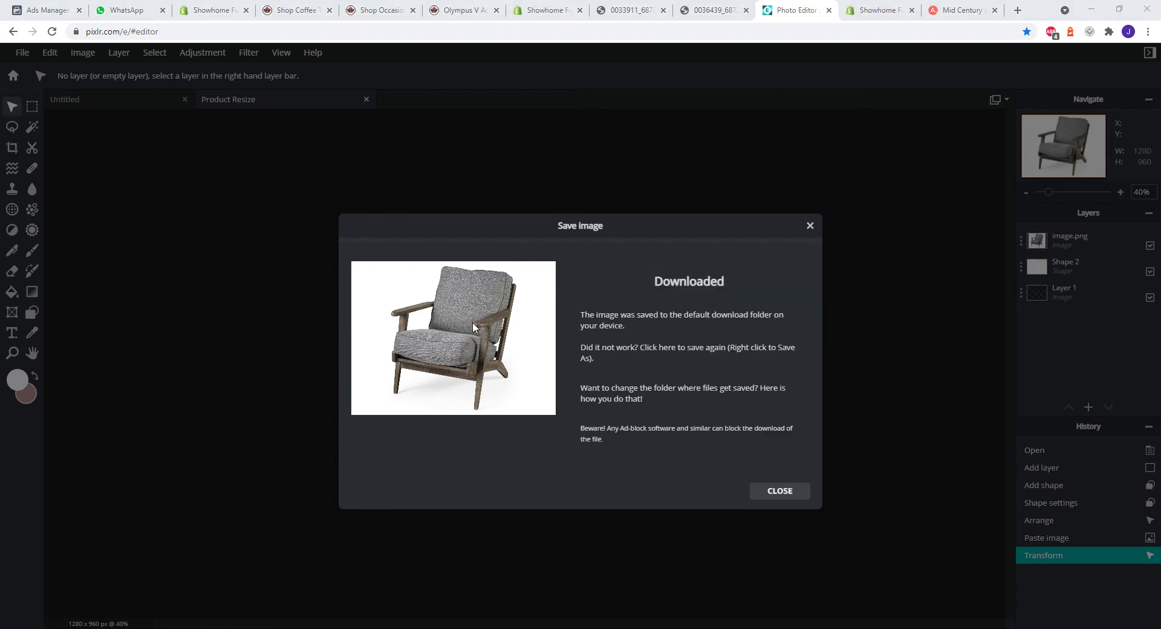
pyautogui.click(781, 493)
# Step: Close the angled source photo, copy the front-view chair photo and paste it as a new layer into the Product Resize image
pyautogui.click(629, 10)
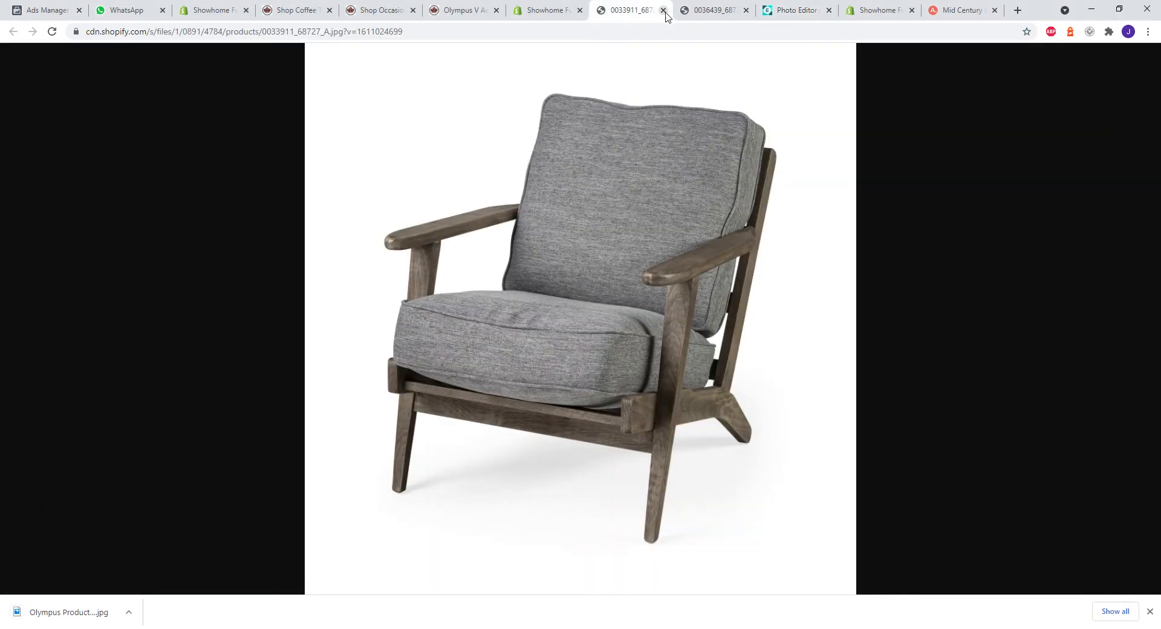
pyautogui.click(663, 9)
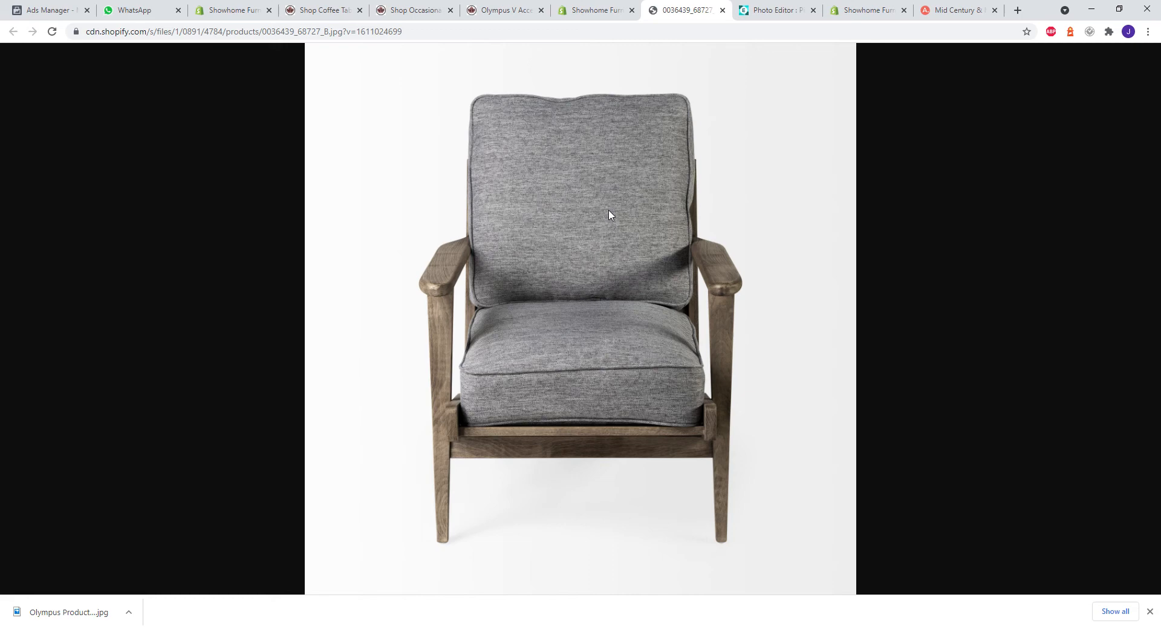
pyautogui.click(777, 11)
pyautogui.hotkey('ctrl', 'v')
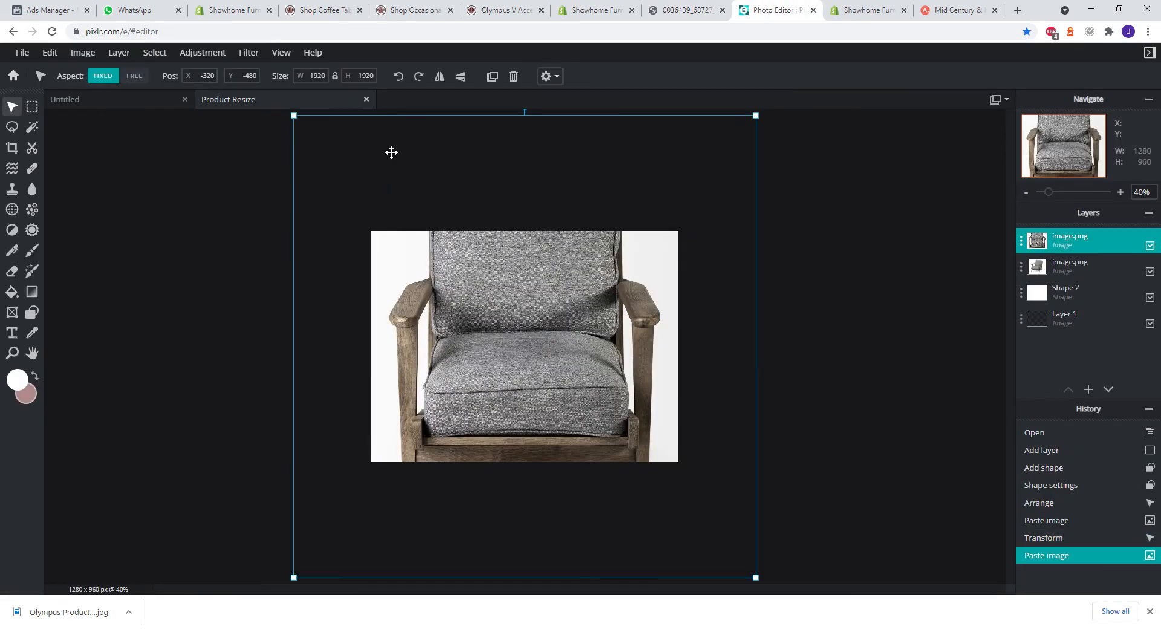
# Step: Scale the front-view photo down proportionally until the whole chair fits the canvas, and position it near the canvas centre
pyautogui.moveTo(295, 115); pyautogui.dragTo(390, 204)
pyautogui.moveTo(756, 578); pyautogui.dragTo(647, 469)
pyautogui.moveTo(546, 364); pyautogui.dragTo(555, 377)
pyautogui.click(782, 392)
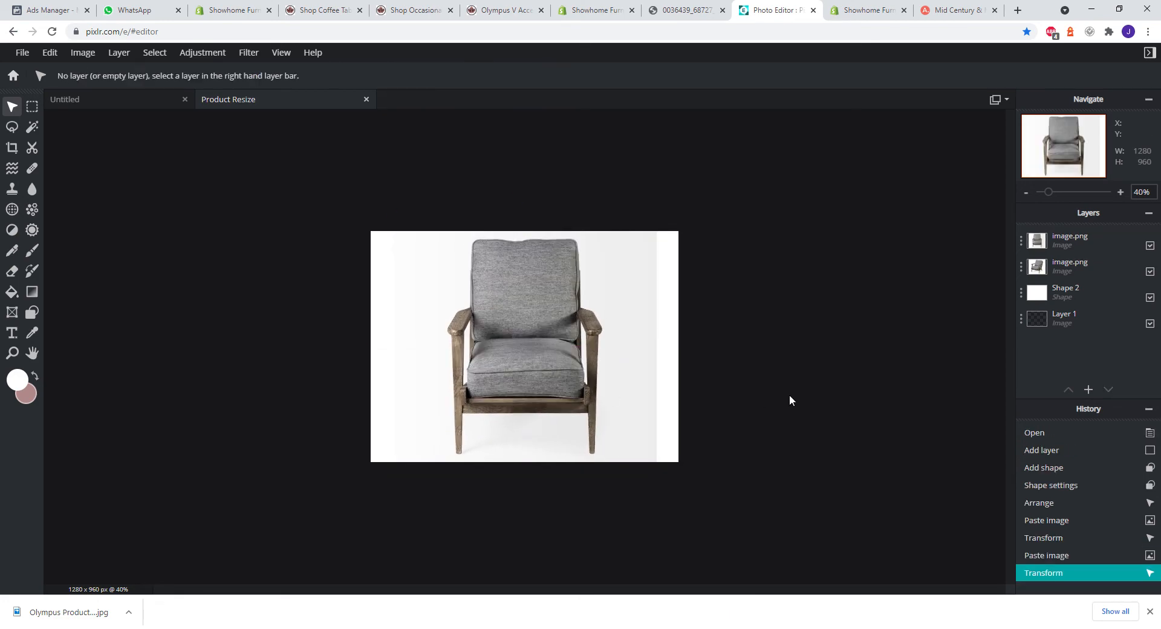
# Step: Download the front-view chair image as a high-quality 1280 by 960 JPG with Olympus before Product Resize in its name
pyautogui.hotkey('ctrl', 's')
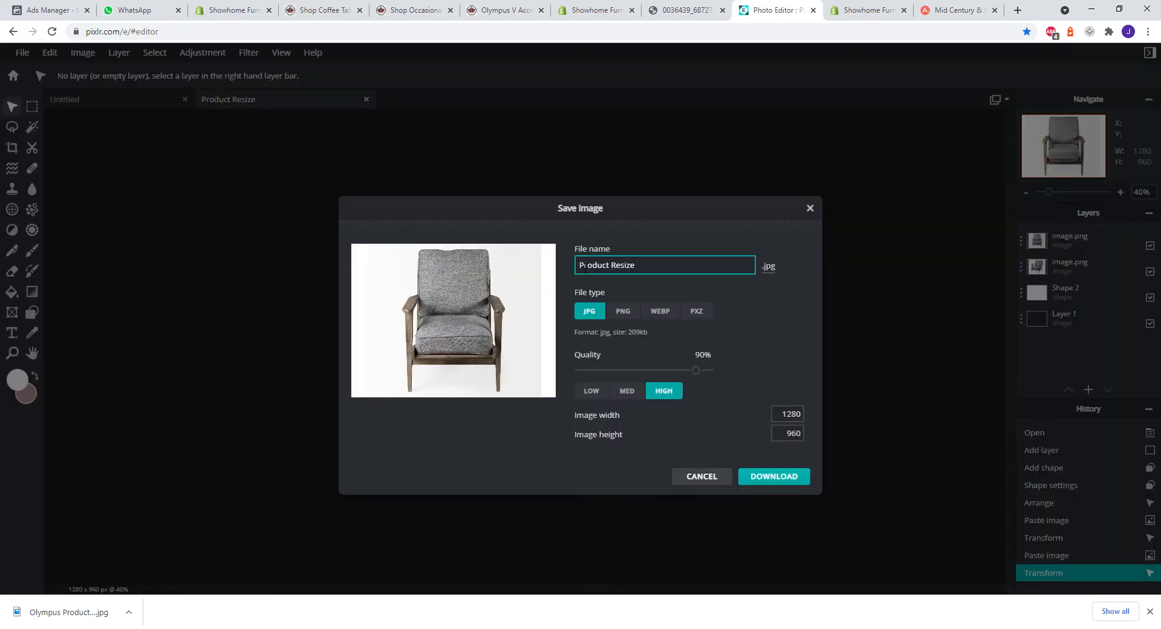
pyautogui.click(777, 476)
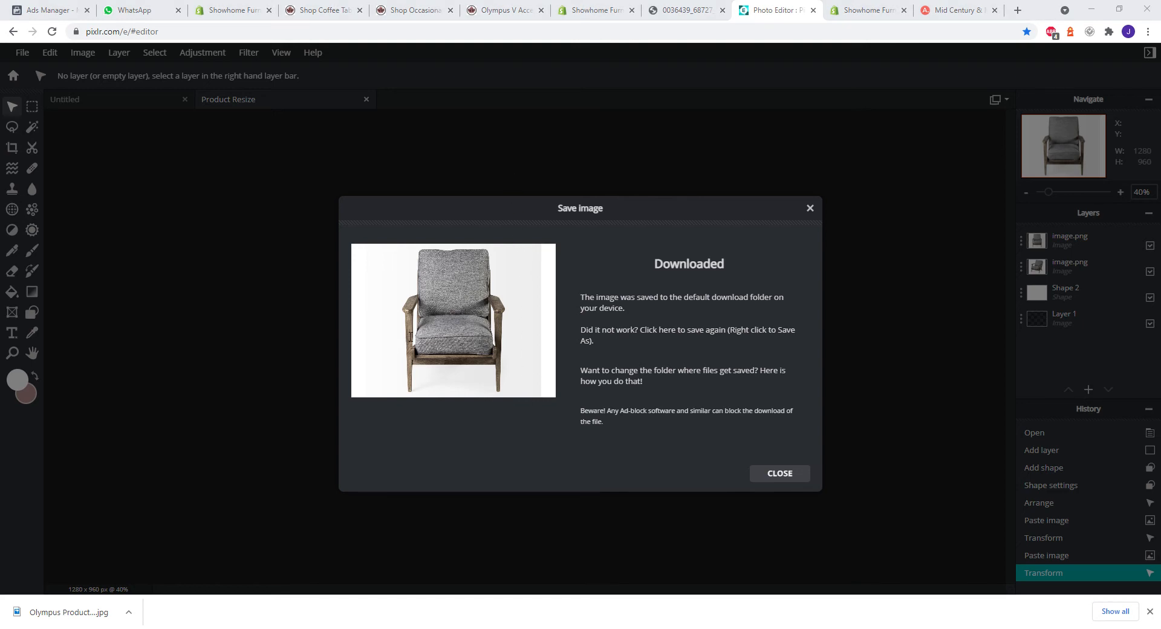
pyautogui.click(512, 359)
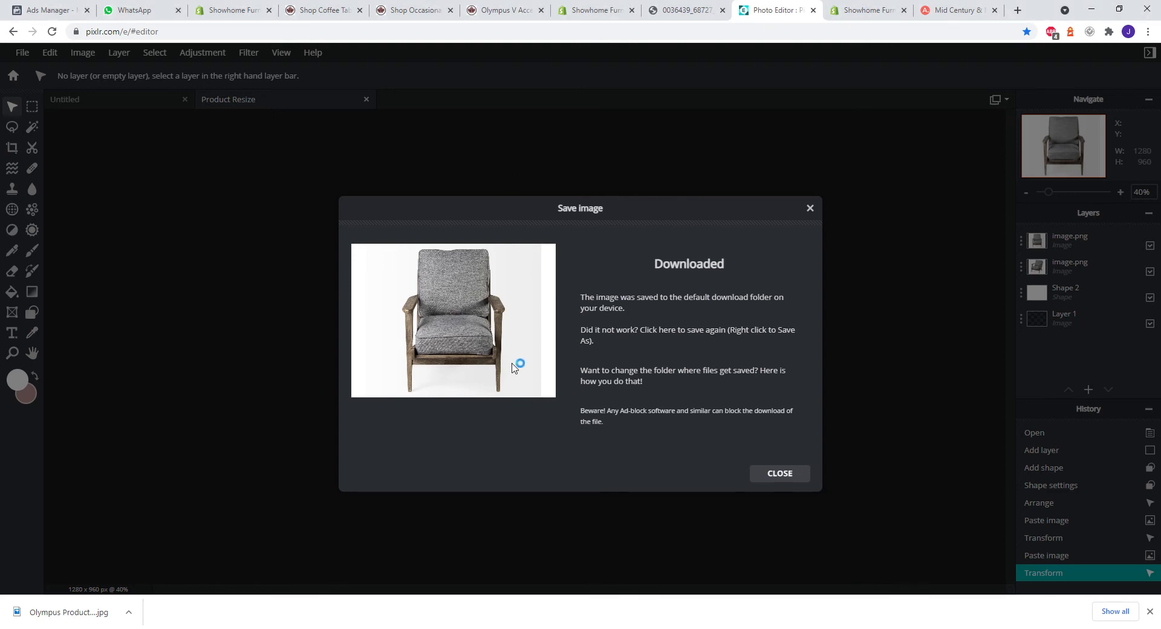
pyautogui.click(779, 474)
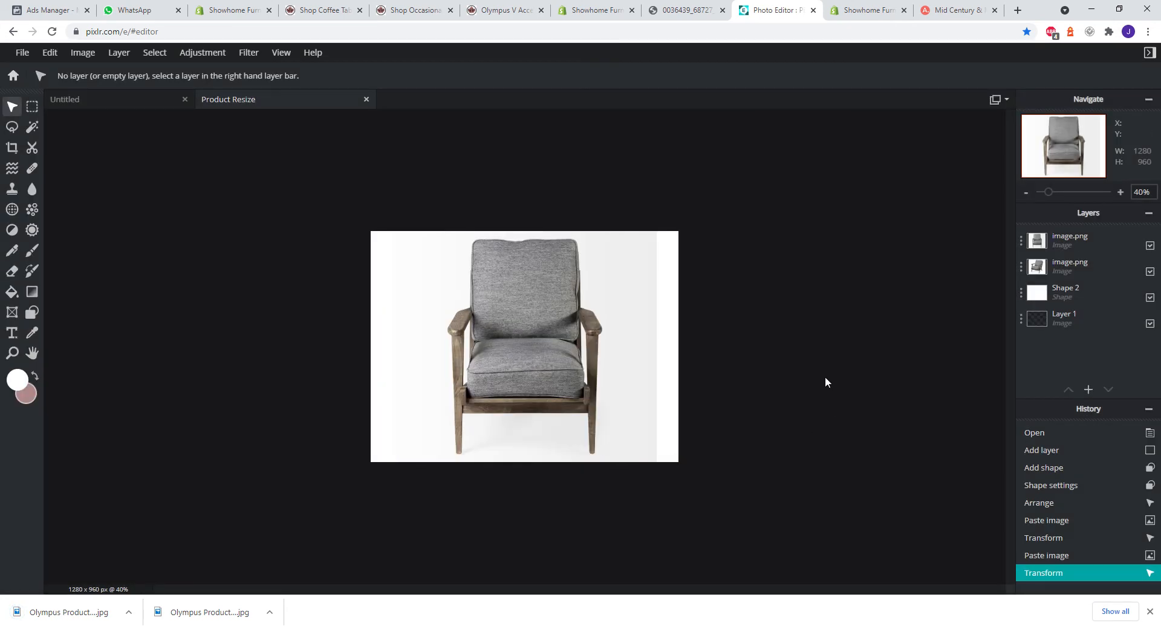
# Step: Close the front-view source photo and delete the original angled and front-view chair photos from the Shopify product's media
pyautogui.click(683, 10)
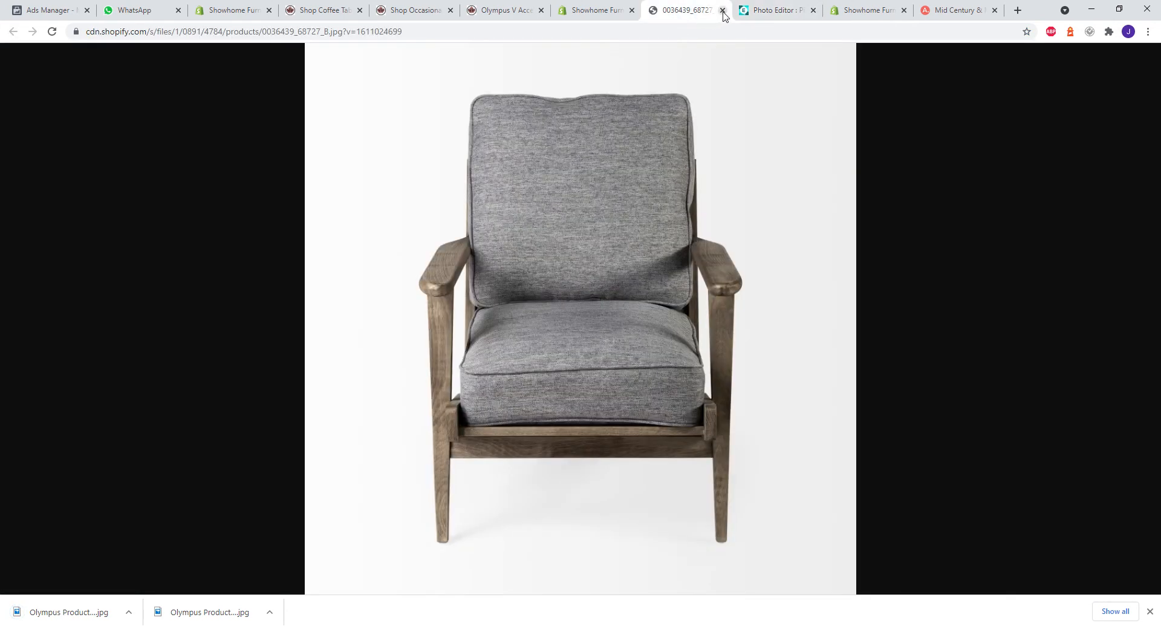
pyautogui.click(722, 10)
pyautogui.click(599, 7)
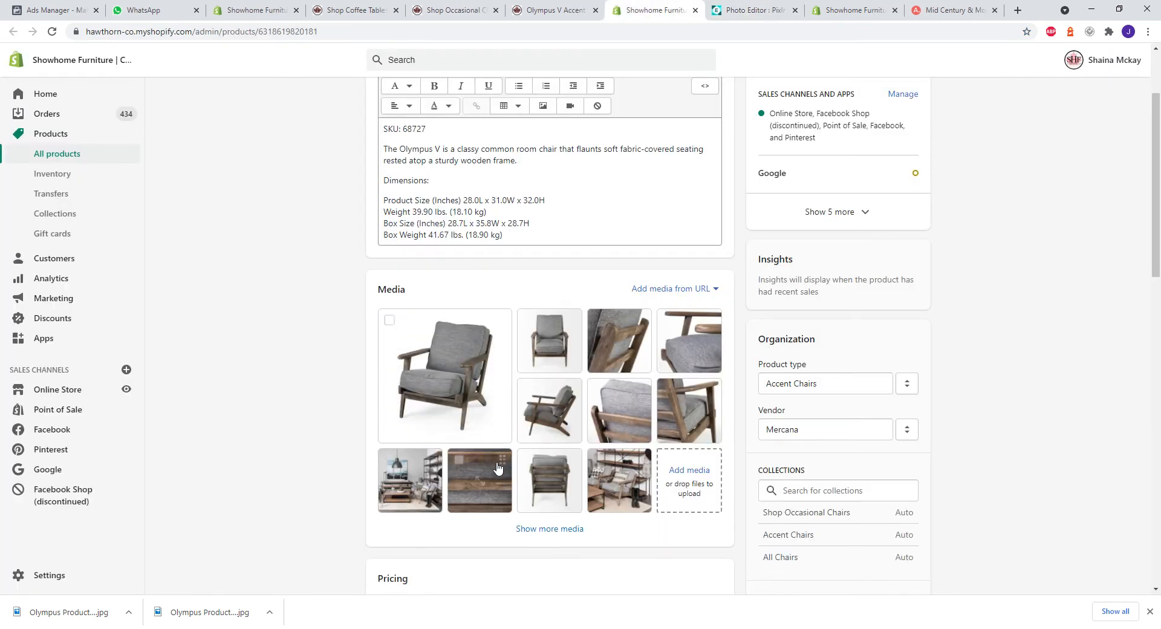
pyautogui.click(389, 320)
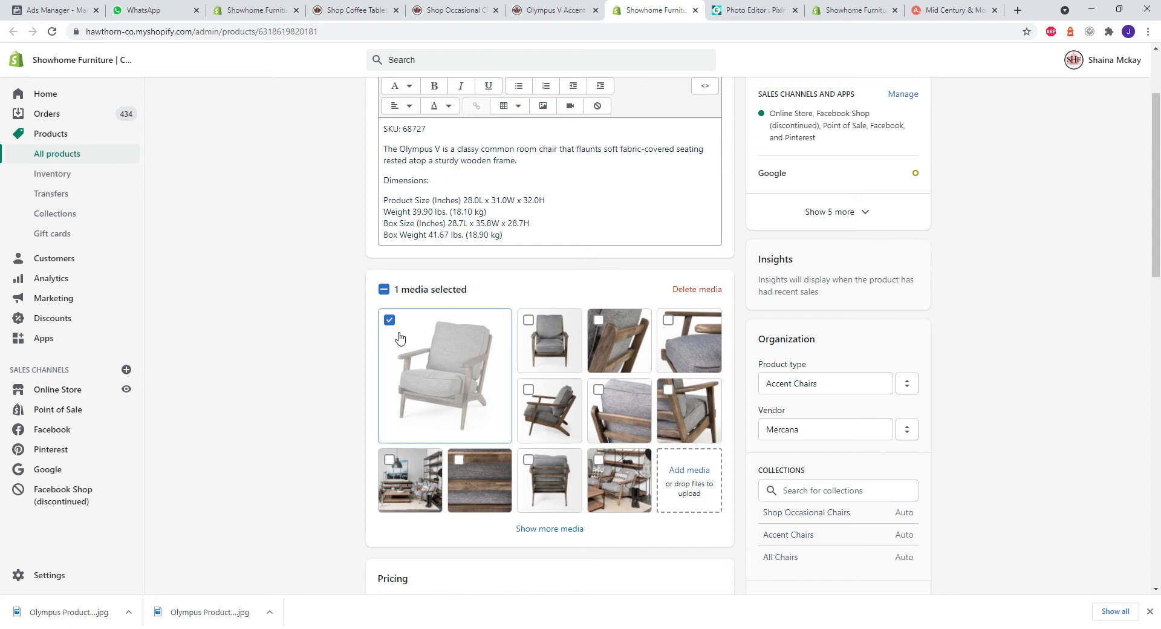
pyautogui.click(528, 320)
pyautogui.click(696, 290)
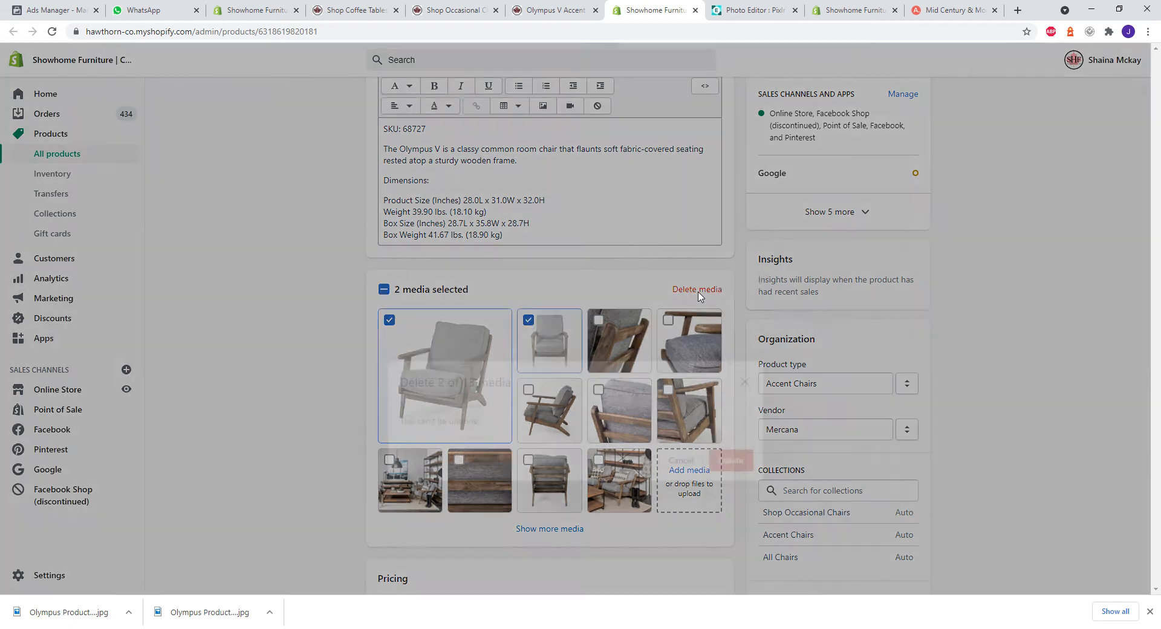
pyautogui.click(732, 358)
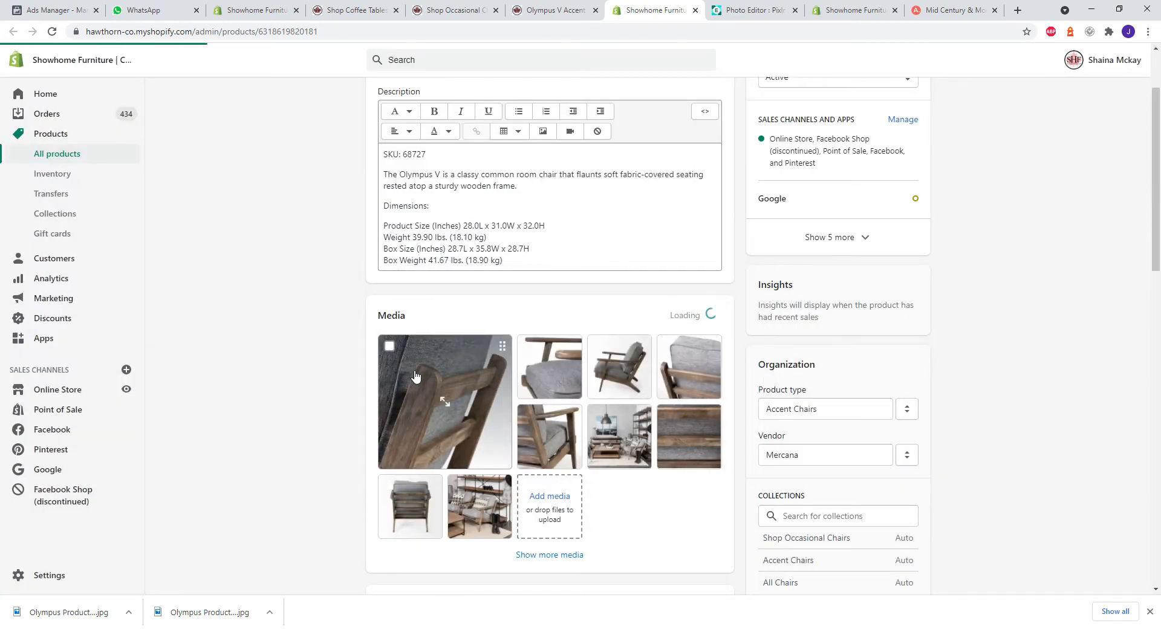
# Step: Upload the two resized Olympus Product JPG images to the product's media and expand the gallery to show every image
pyautogui.scroll(-2, 302, 428)
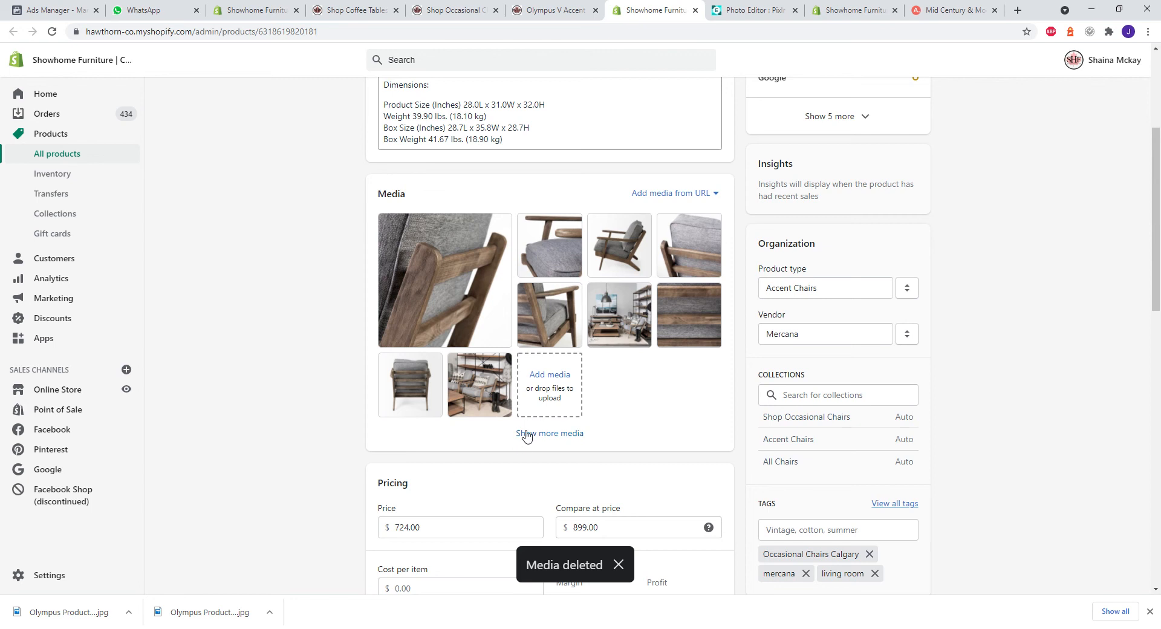
pyautogui.click(556, 376)
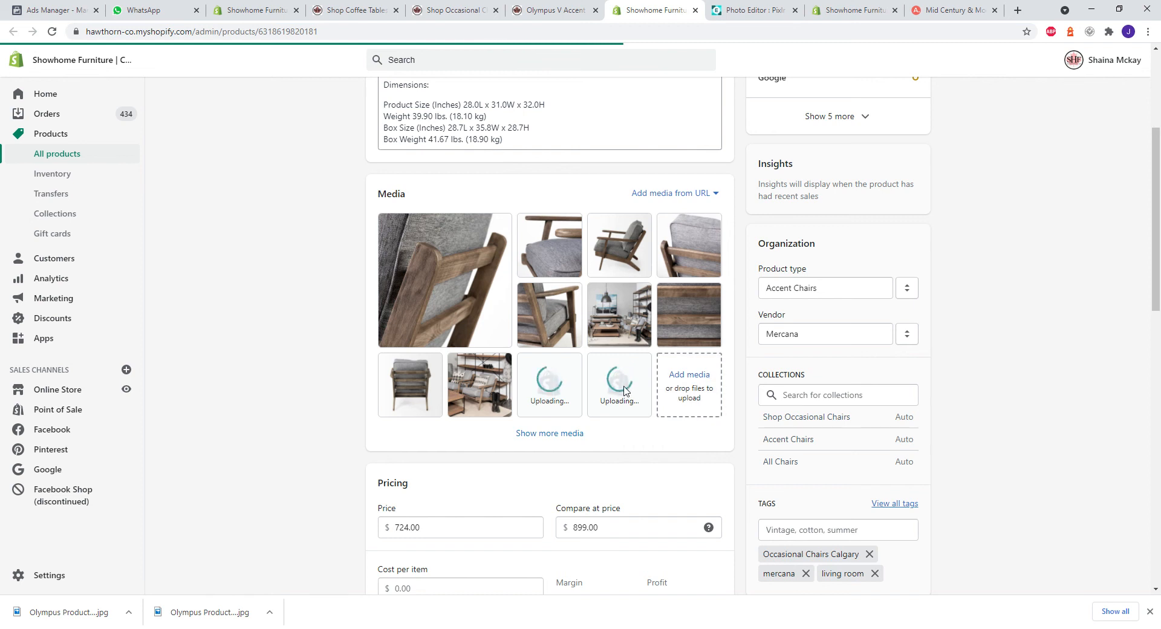
pyautogui.click(565, 443)
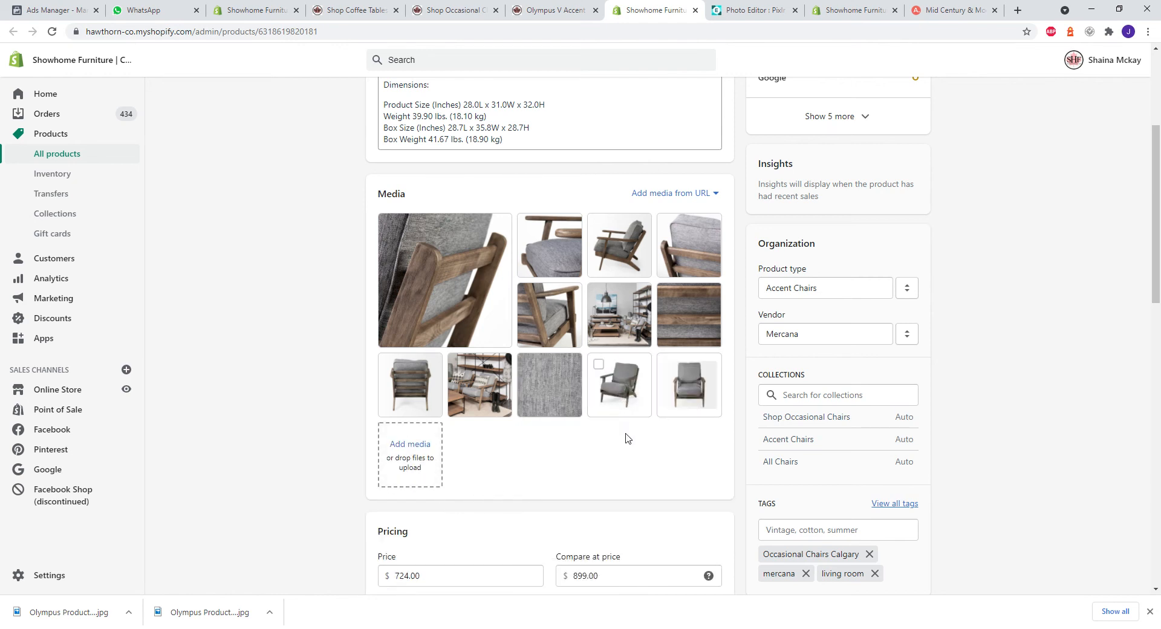
# Step: Reorder the product media so the resized angled chair photo comes first and the resized front-view photo second
pyautogui.moveTo(640, 409)
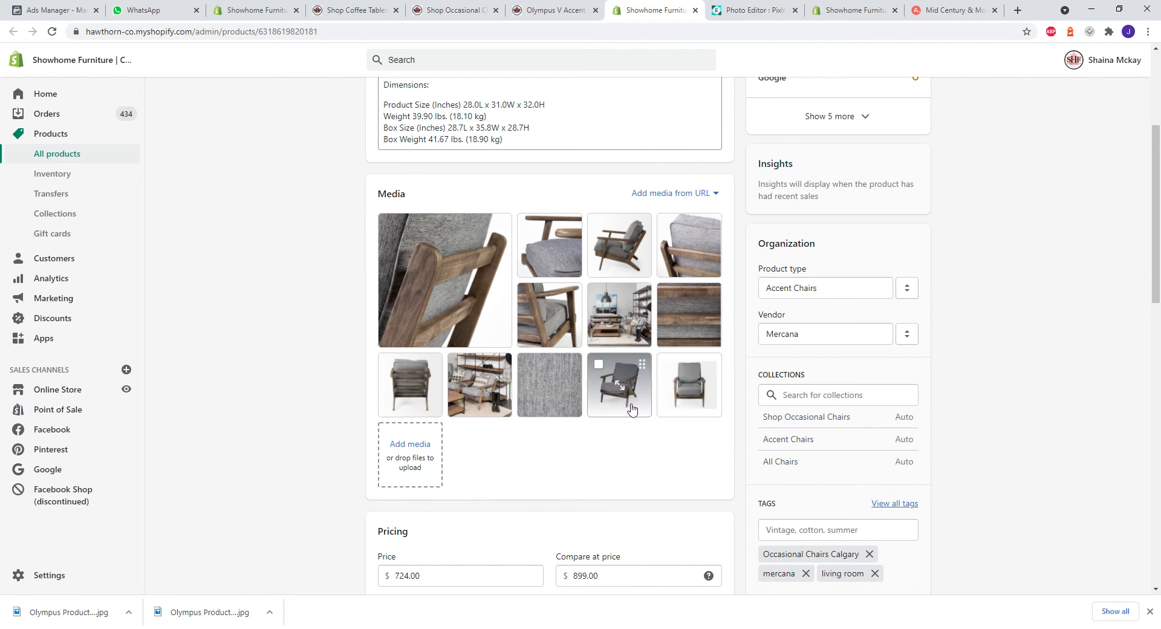
pyautogui.moveTo(631, 409); pyautogui.dragTo(430, 284)
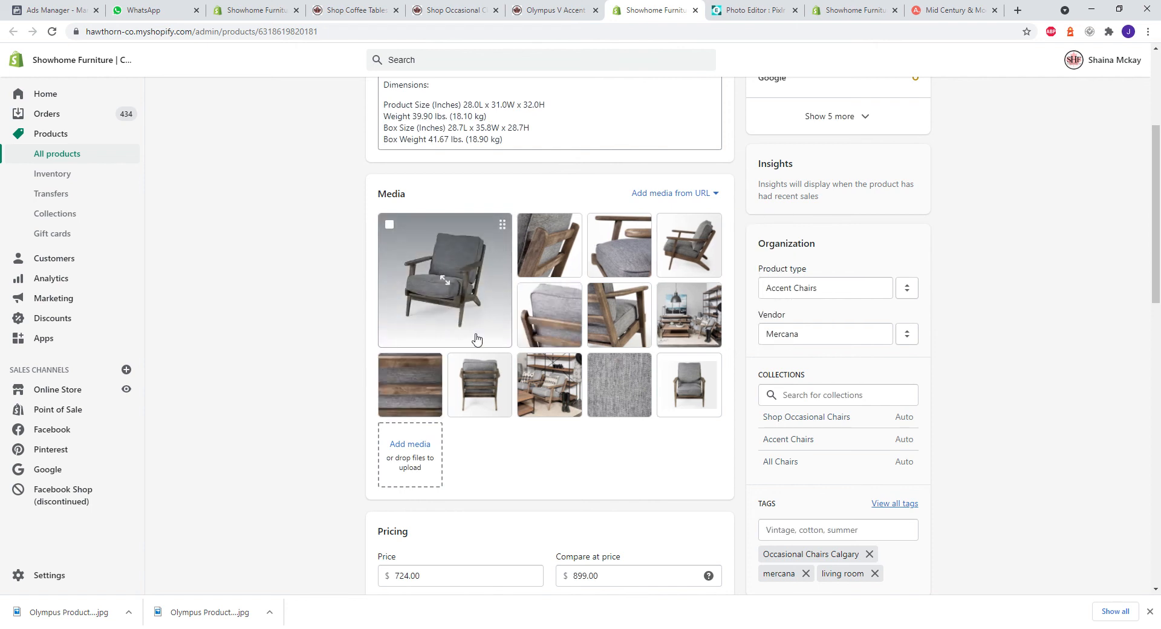
pyautogui.moveTo(686, 407); pyautogui.dragTo(533, 246)
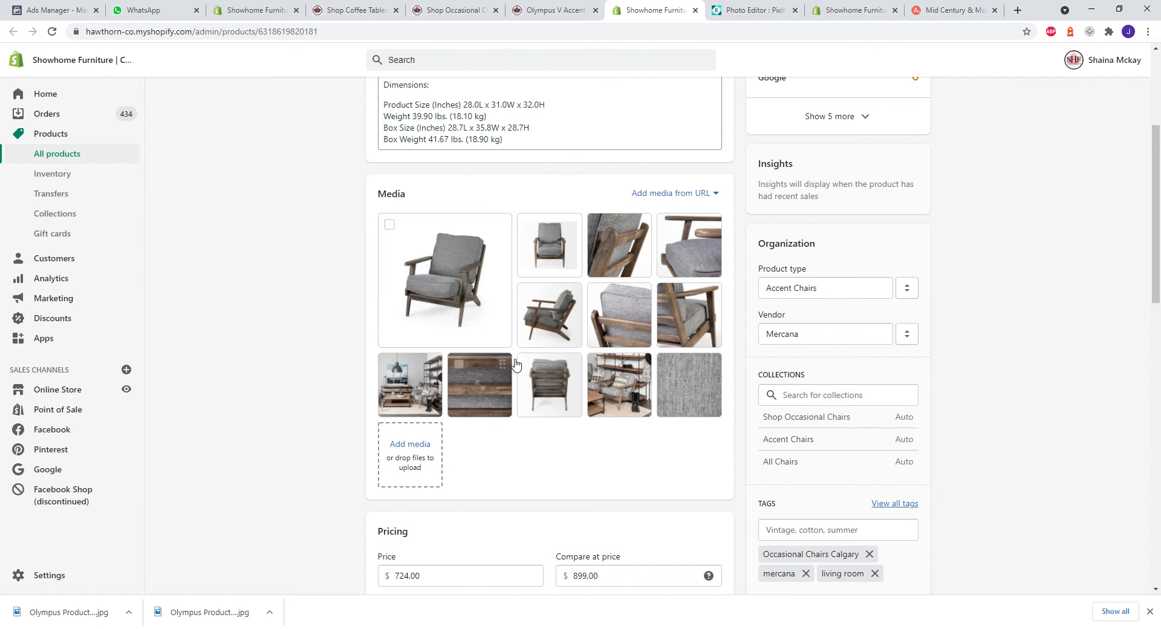
pyautogui.scroll(-1, 582, 477)
pyautogui.scroll(3, 581, 471)
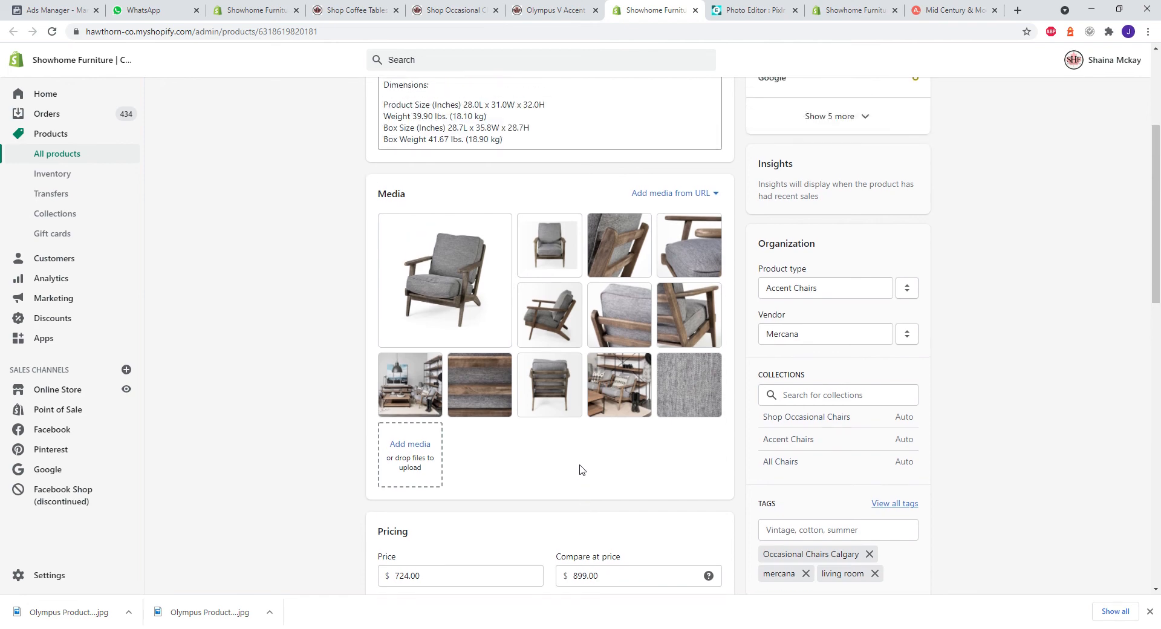
# Step: Close the Olympus V Accent Chair storefront page and its Shopify product editing page
pyautogui.click(589, 9)
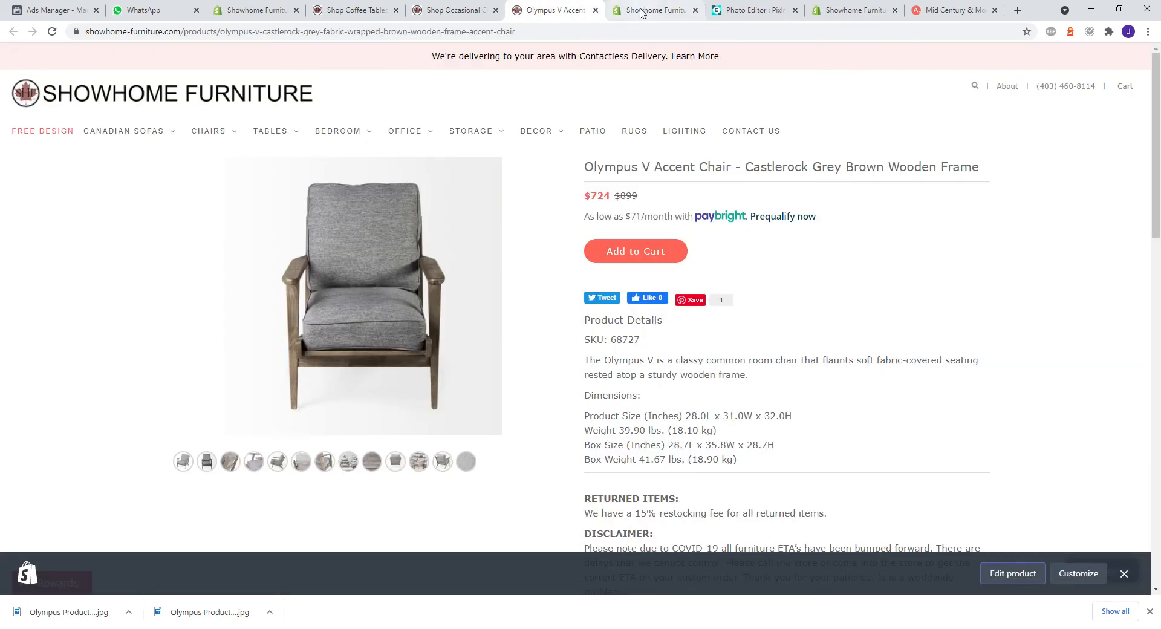
pyautogui.click(609, 12)
pyautogui.click(587, 12)
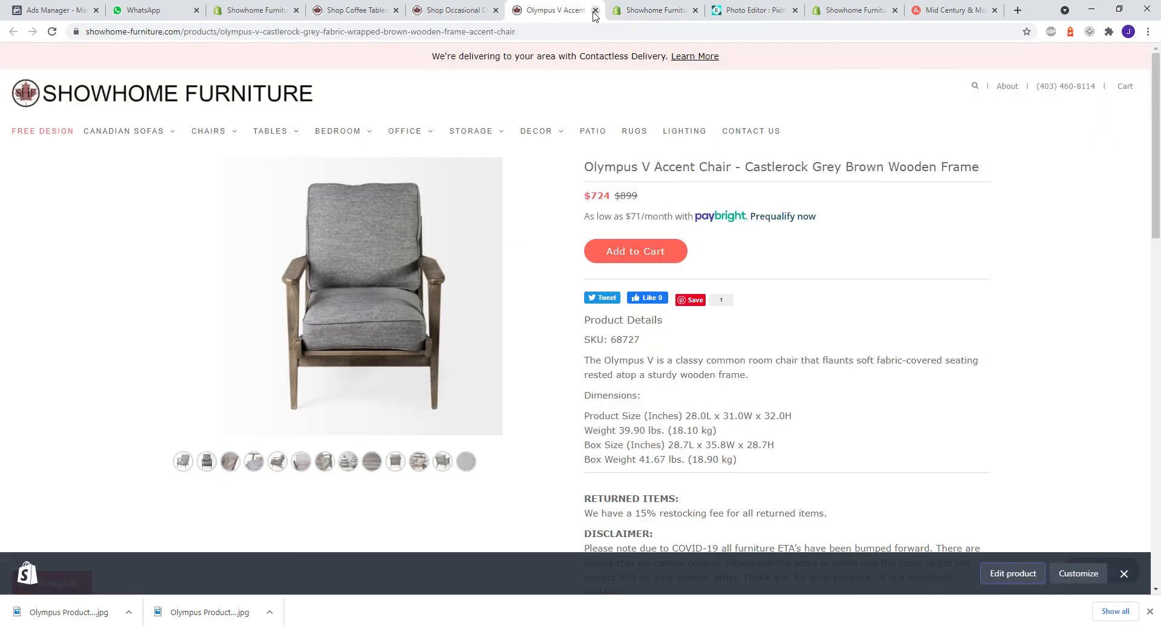
pyautogui.click(594, 11)
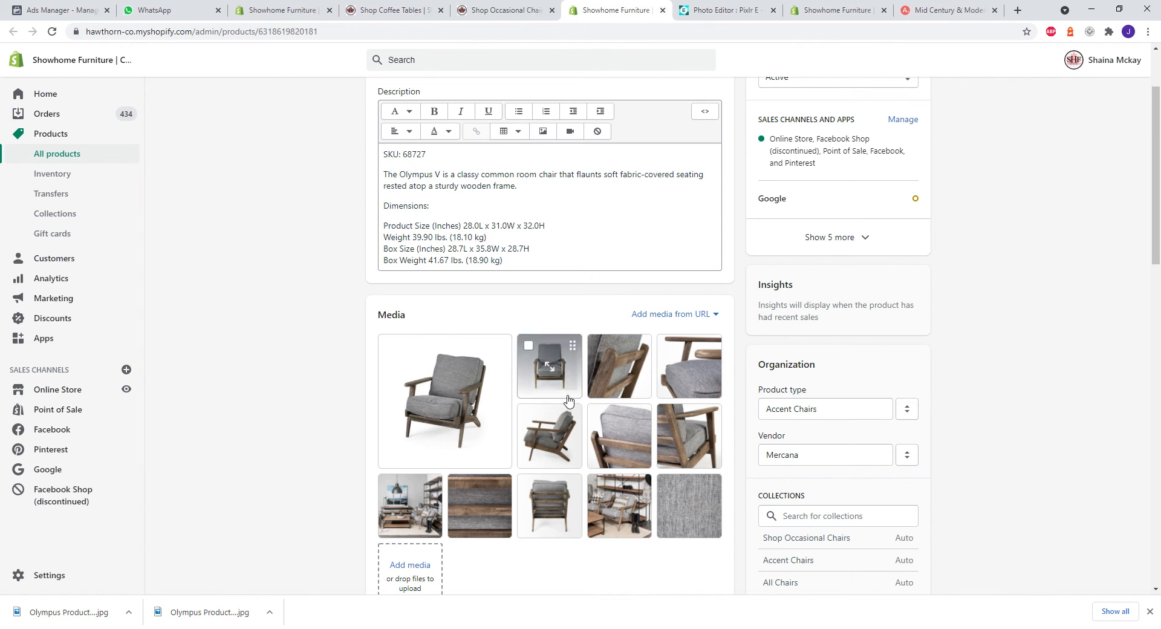
pyautogui.click(663, 11)
# Step: Reload the Shop Occasional Chairs collection page and compare how the Olympus V Accent Chair and neighbouring product photos fit their frames
pyautogui.click(514, 9)
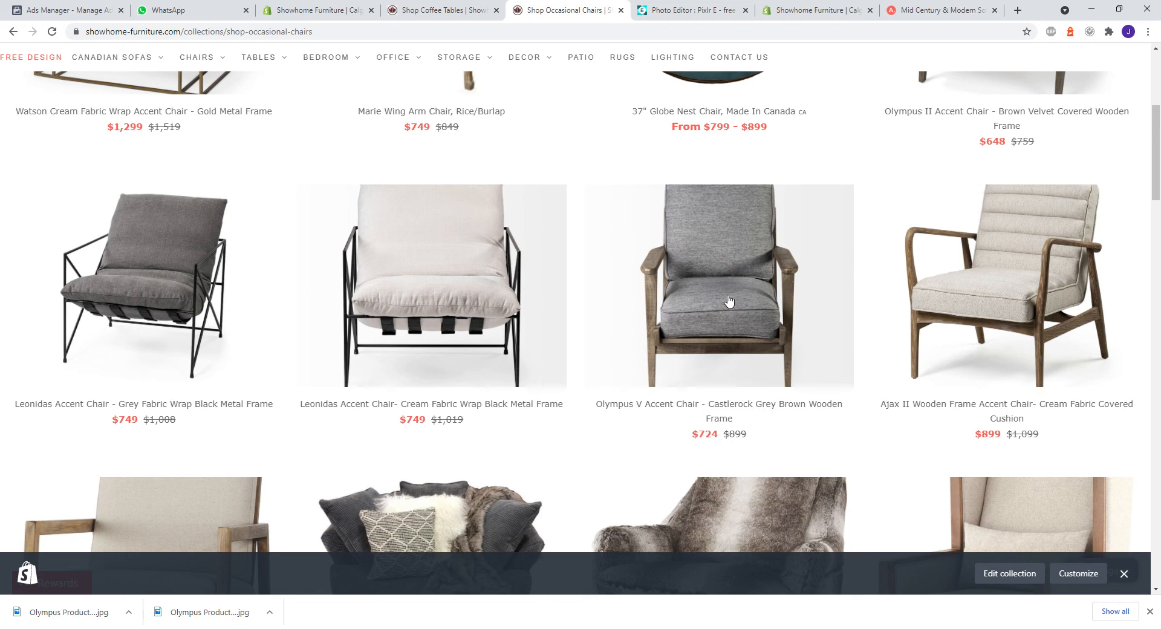
pyautogui.click(52, 31)
pyautogui.moveTo(153, 141)
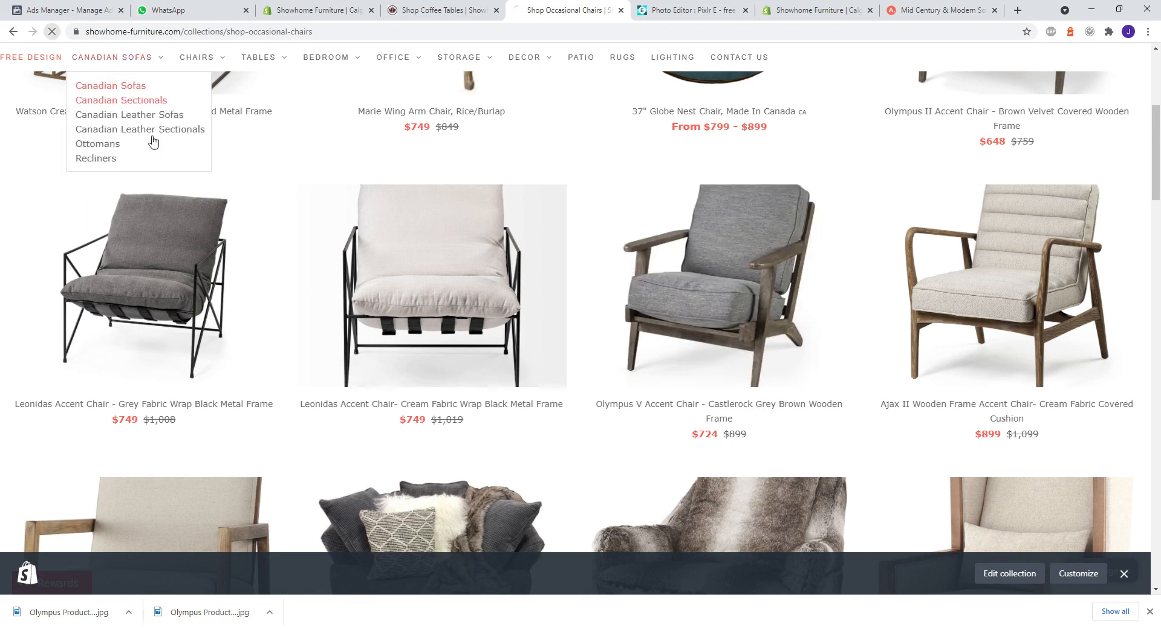
pyautogui.scroll(-6, 411, 365)
pyautogui.scroll(3, 451, 440)
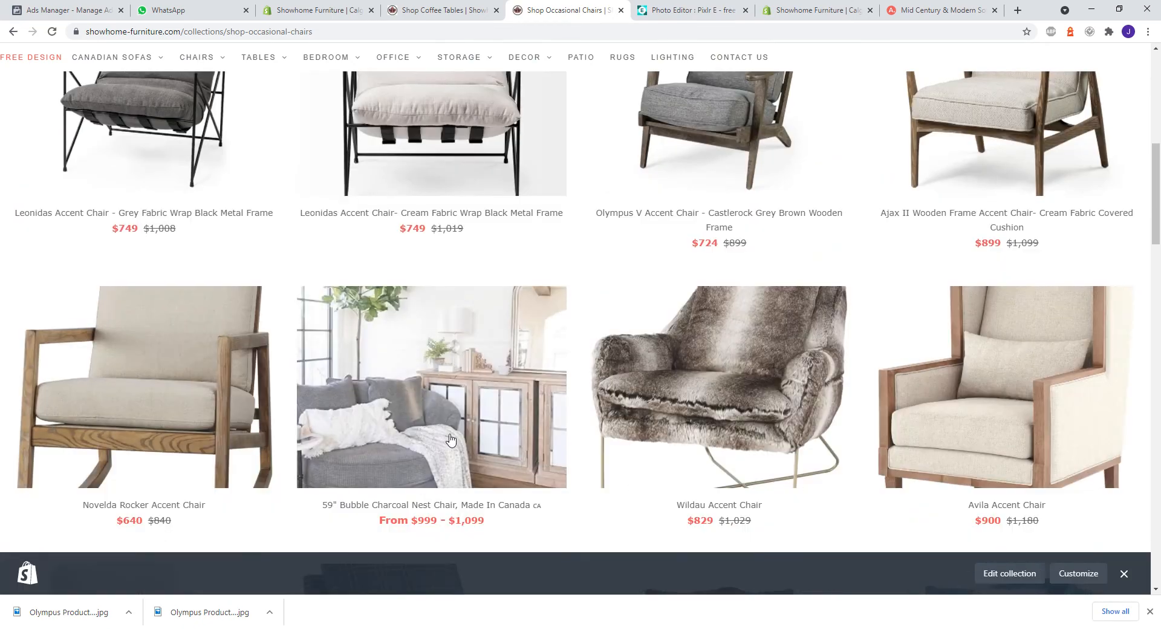
pyautogui.scroll(3, 450, 440)
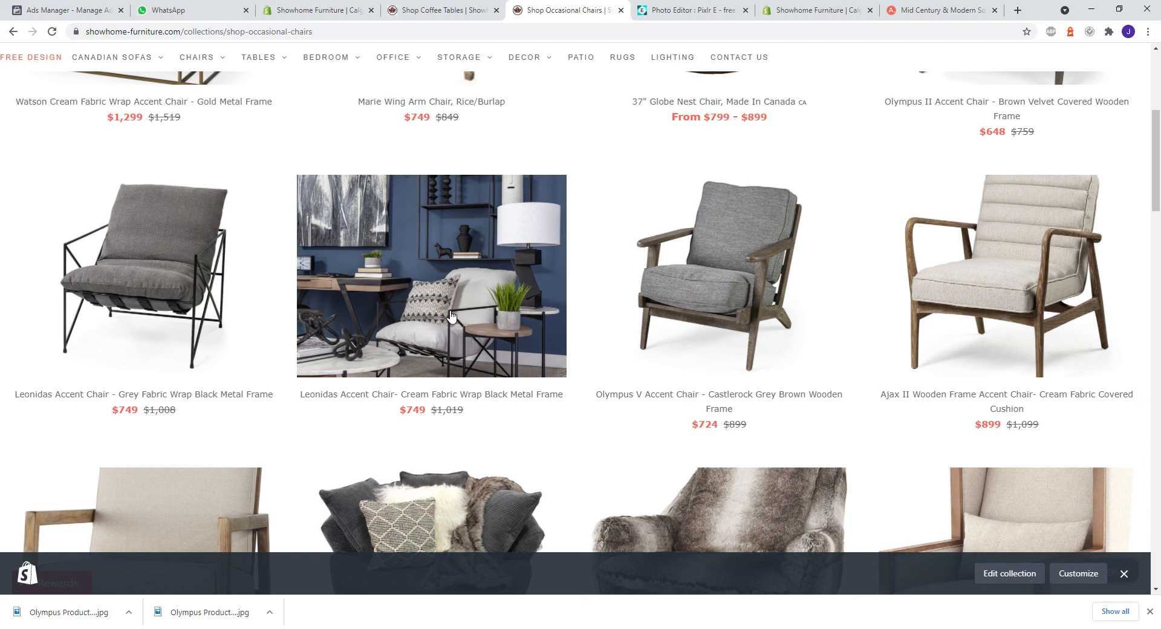
pyautogui.scroll(5, 450, 314)
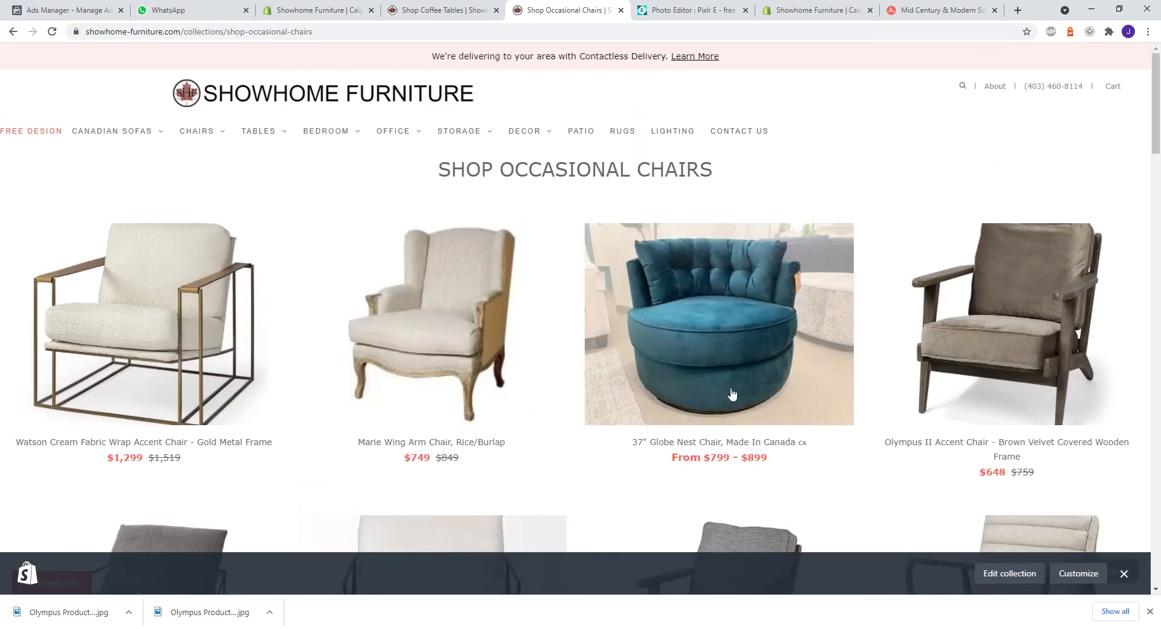